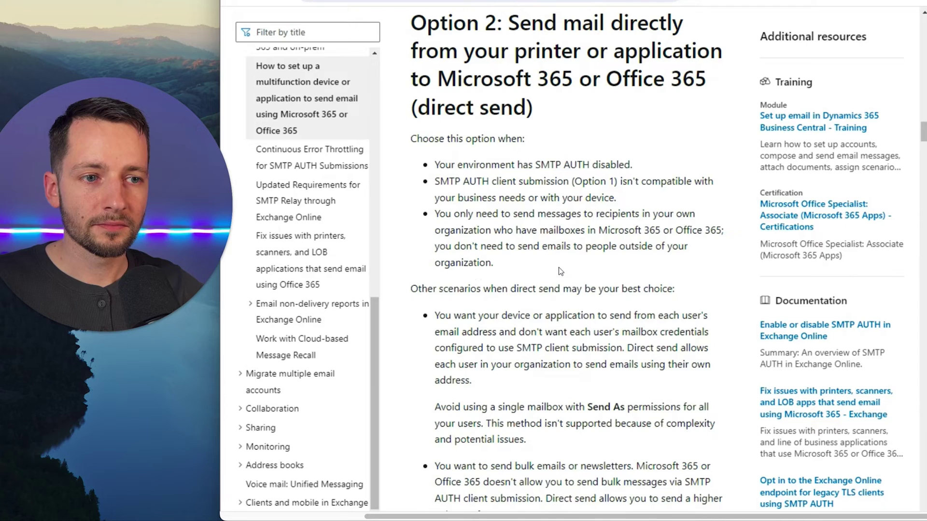
Step: Scroll to 'Settings for direct send' and highlight SPF in the recommended DNS entry table
scroll(560, 271, down, 1)
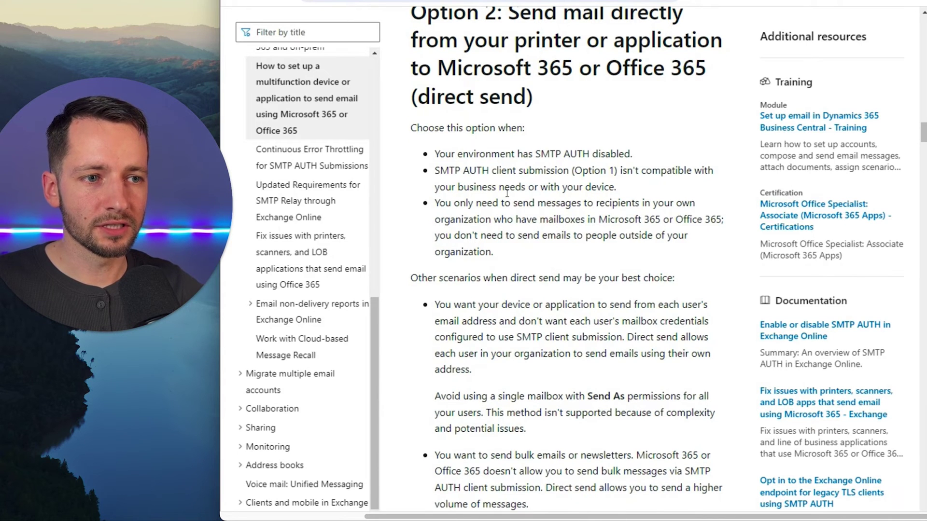
scroll(507, 193, down, 6)
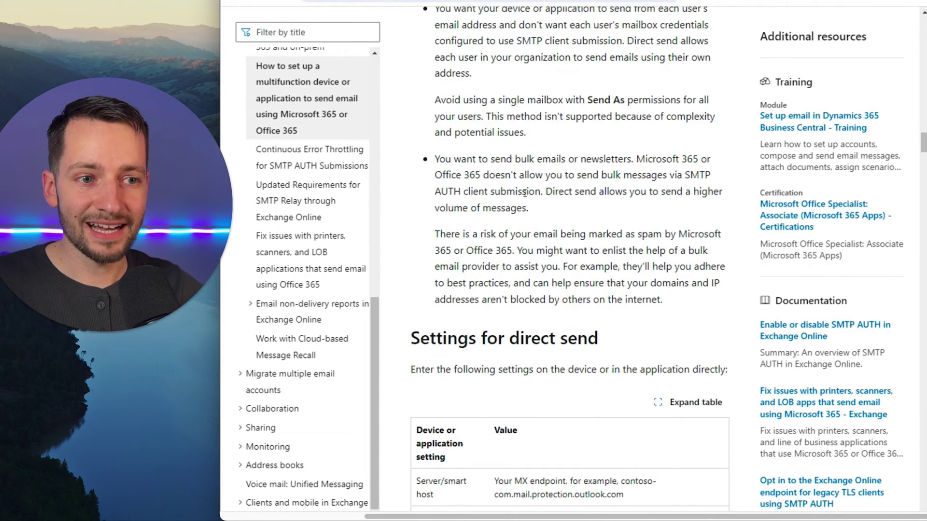
scroll(522, 203, down, 6)
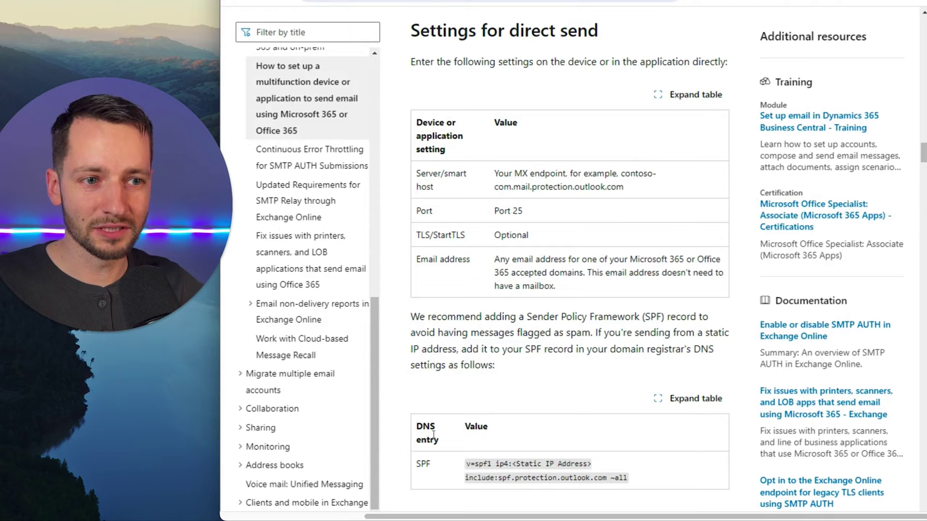
double_click(424, 465)
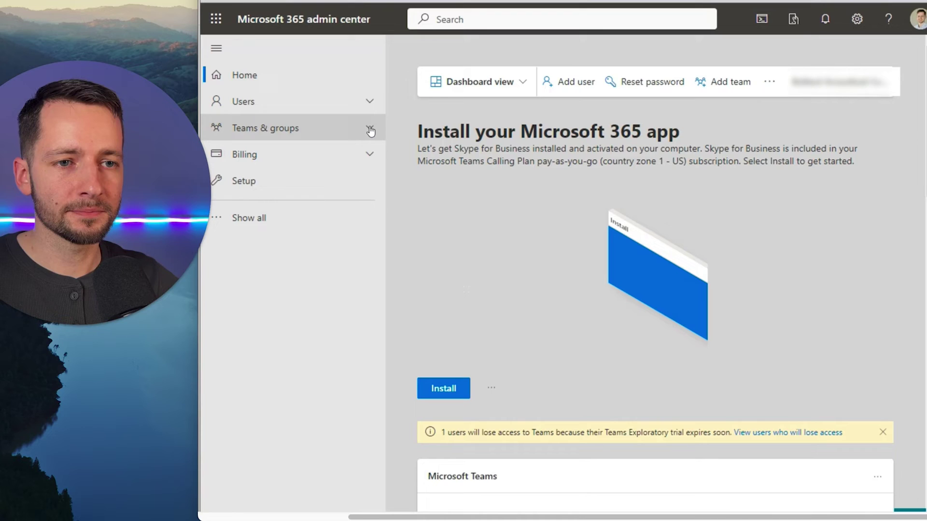
Step: Start a distribution list named 'Scannner' with a description about sending scanned files to inboxes
click(238, 133)
click(285, 151)
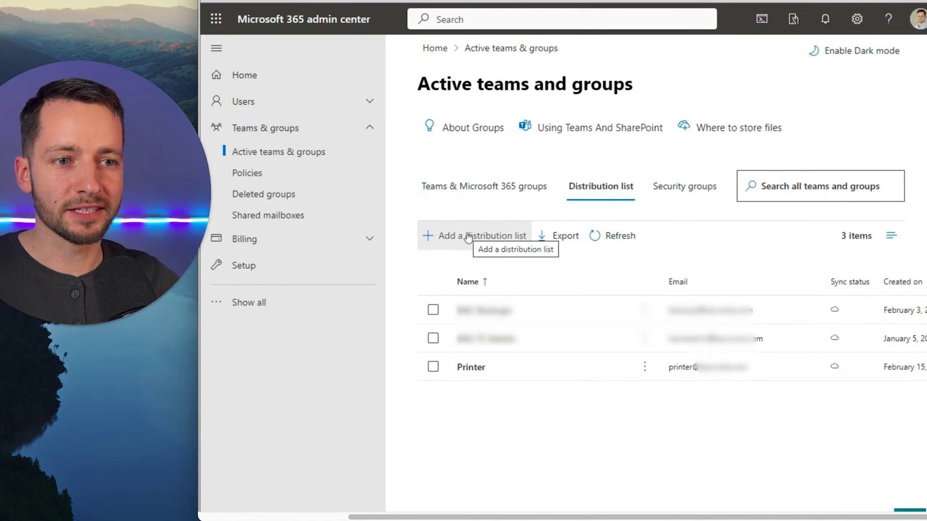
click(451, 241)
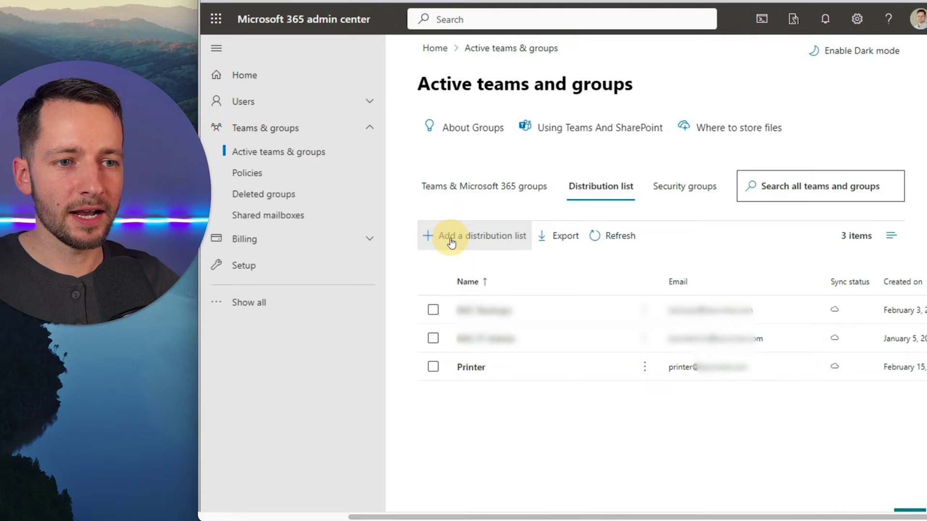
click(460, 229)
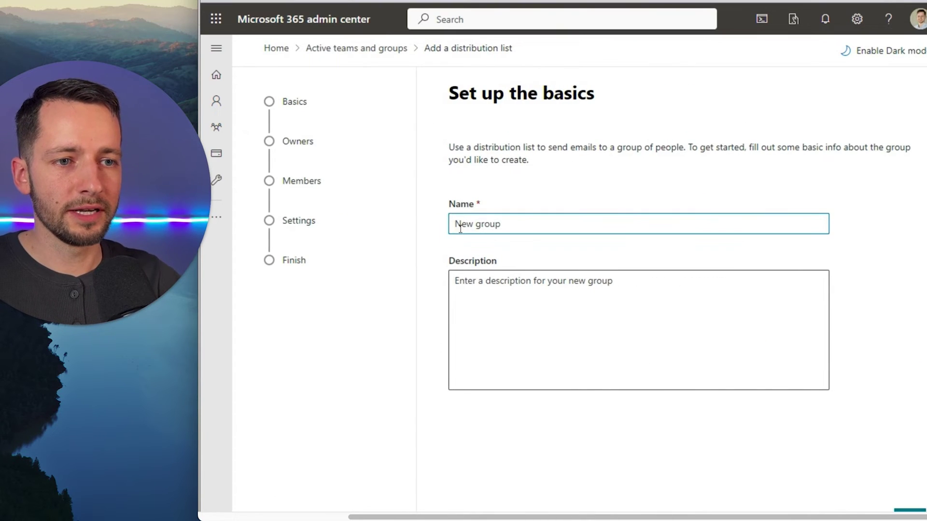
text(Scann)
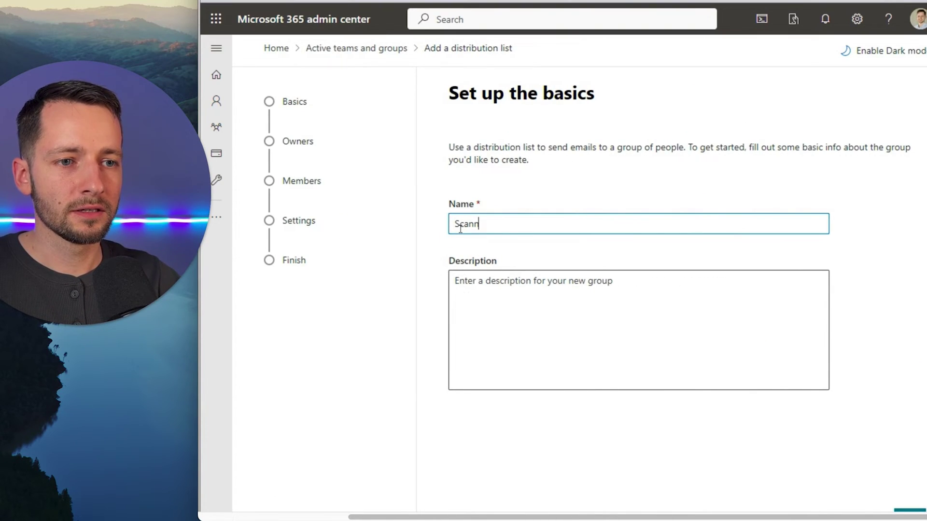
text(ner)
click(496, 305)
text(email used to send scanned files from printer directly to a user's inbox)
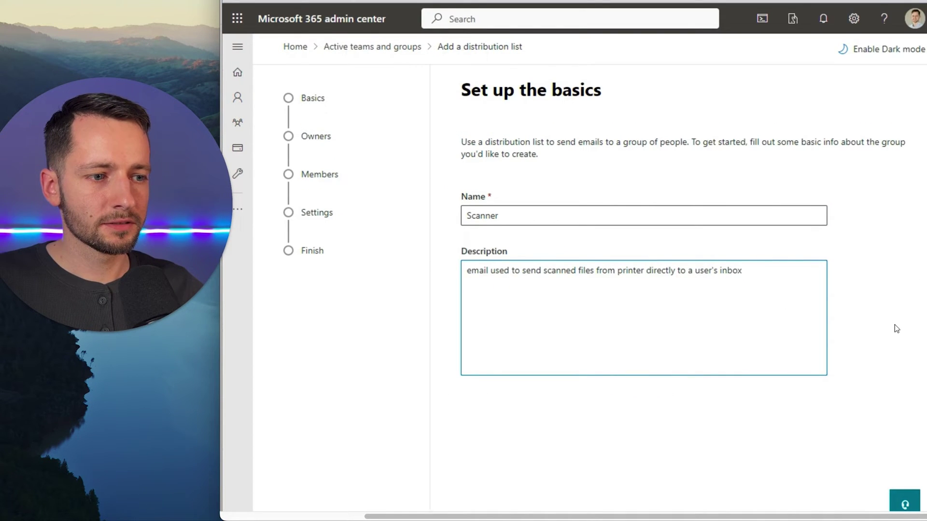
scroll(894, 329, down, 1)
click(477, 503)
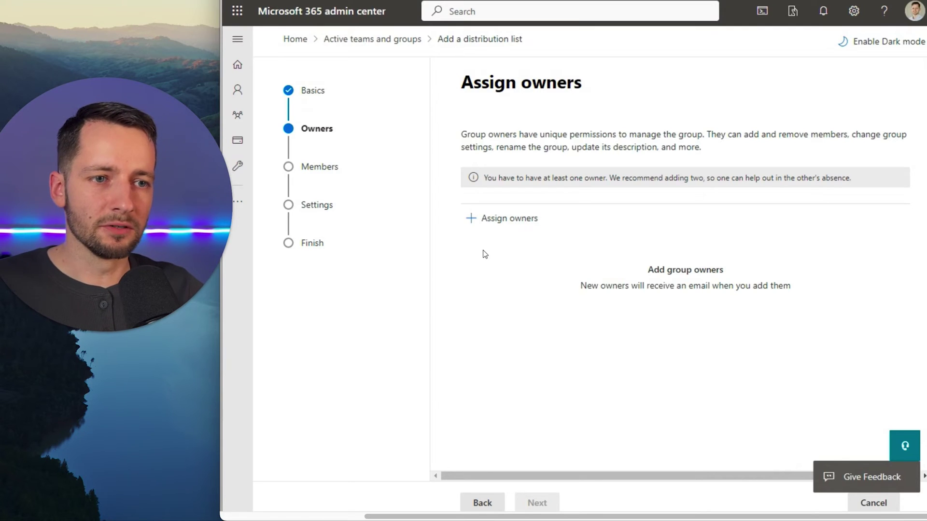
Step: Add the searched user as group owner and skip adding members
click(494, 227)
text(bog)
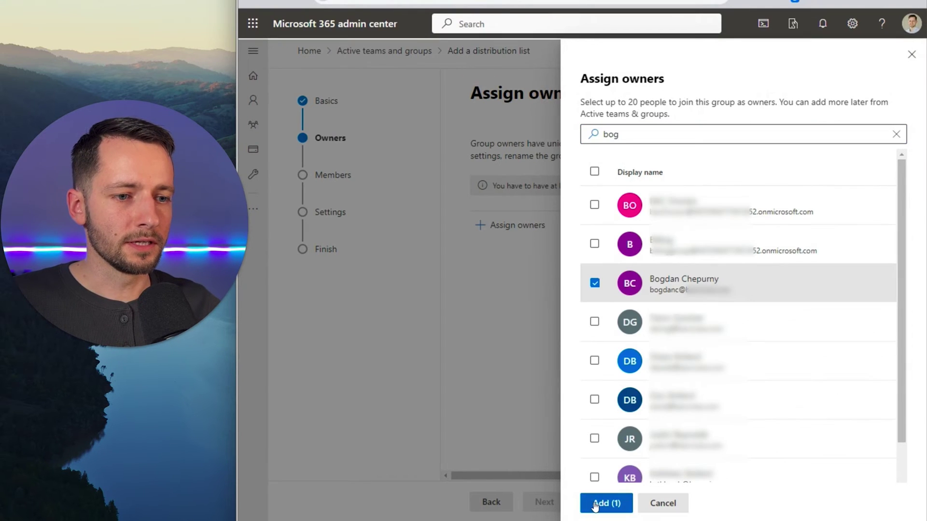
click(595, 504)
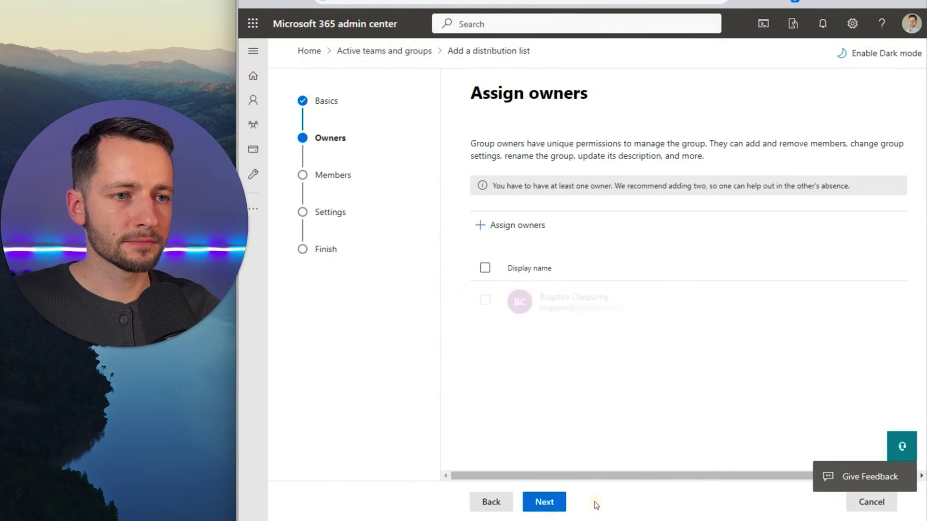
click(543, 502)
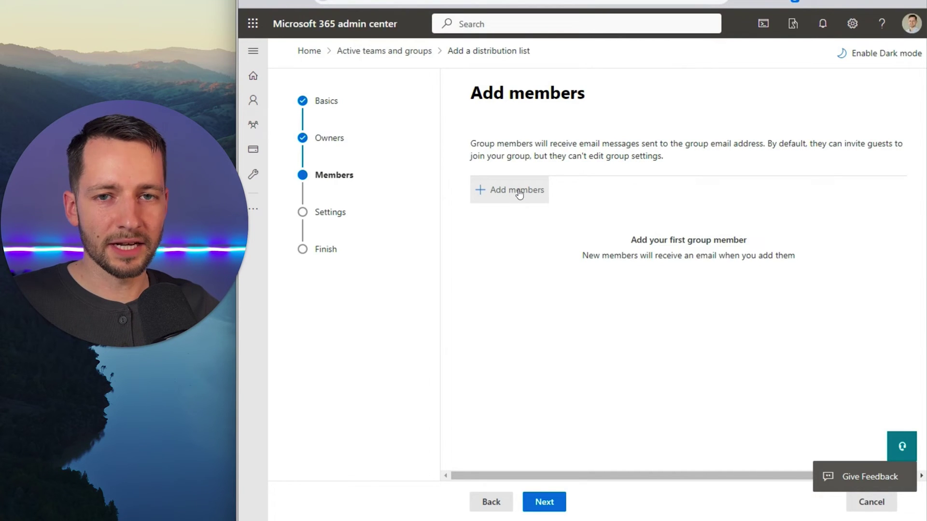
click(540, 503)
Step: Set the group email to 'scanner', keep outside senders off, and create the group
click(560, 215)
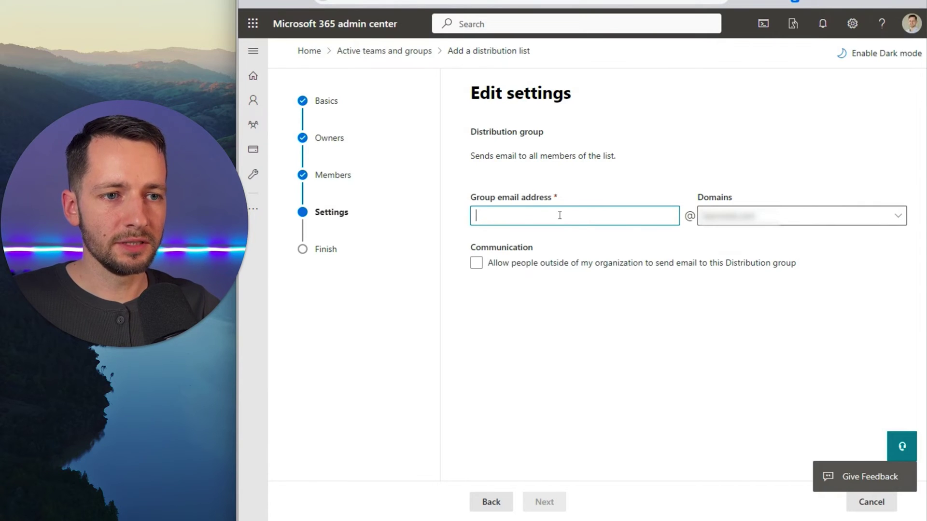
text(scanner)
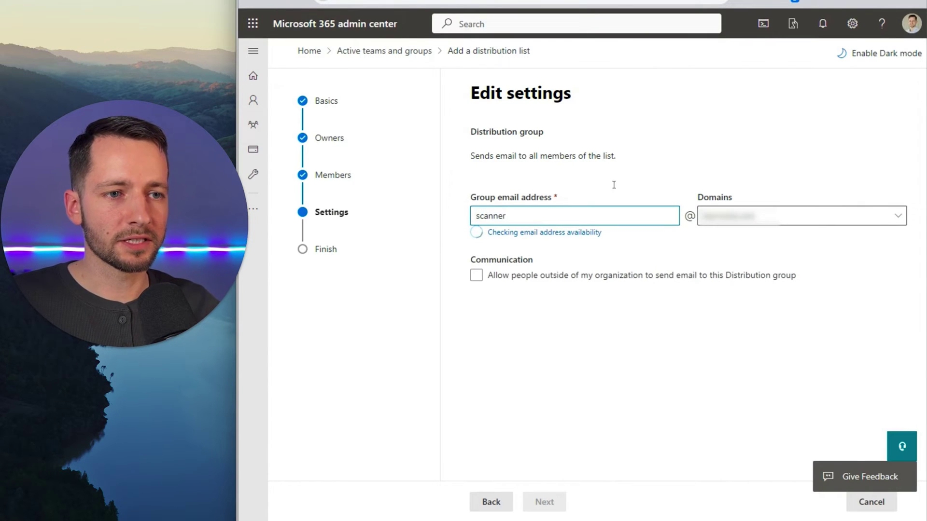
click(525, 264)
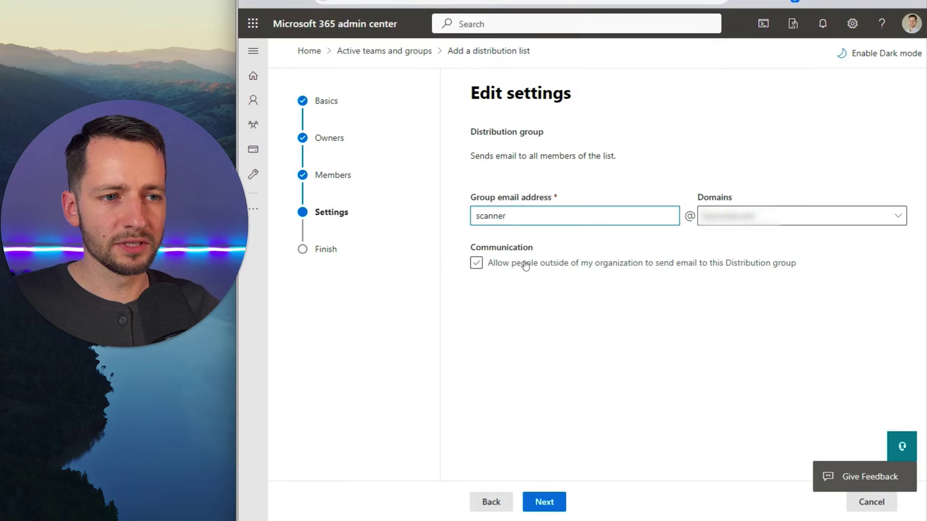
click(525, 265)
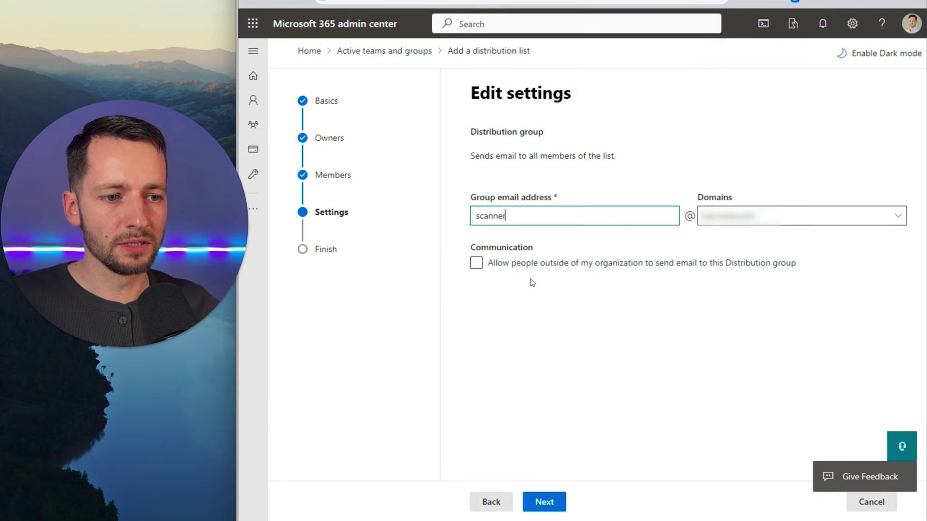
click(552, 510)
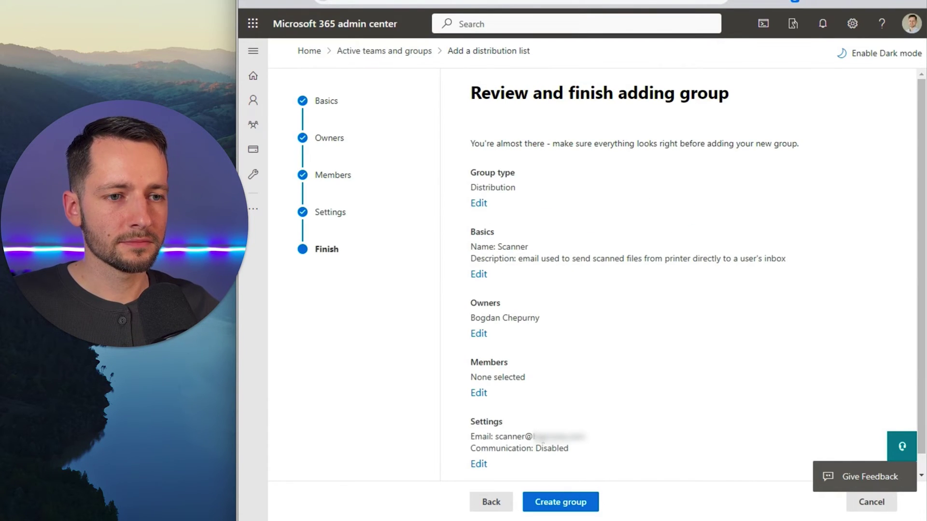
click(583, 504)
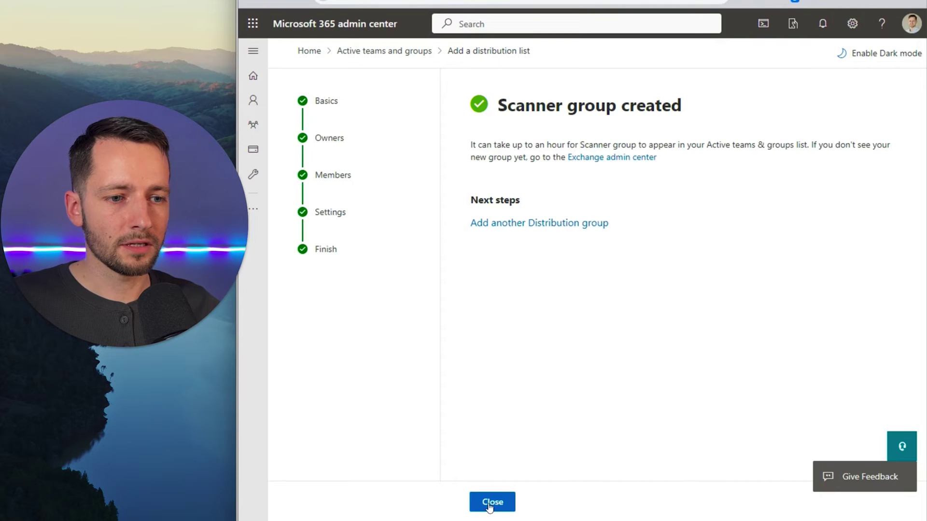
Step: Close the 'Scanner group created' wizard page
click(505, 508)
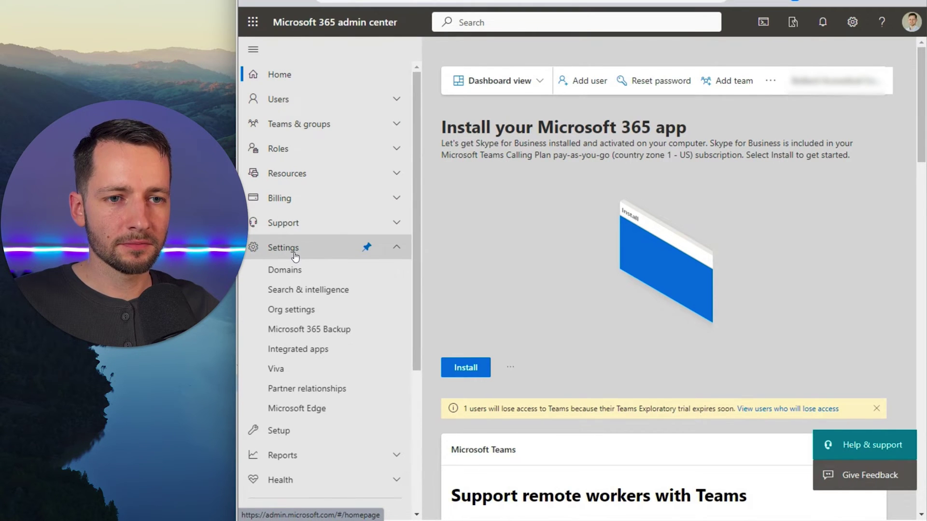
Step: Open the default domain's DNS records and view the MX record details
click(294, 271)
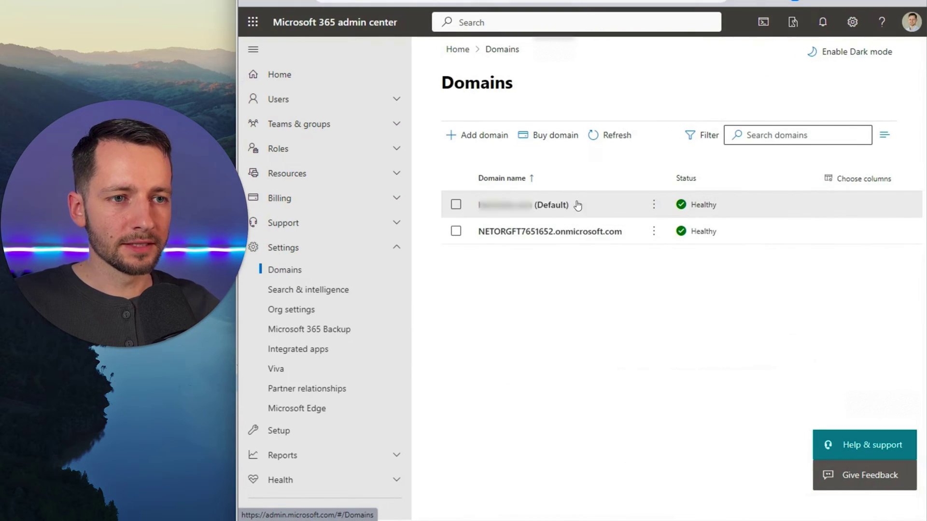
click(527, 205)
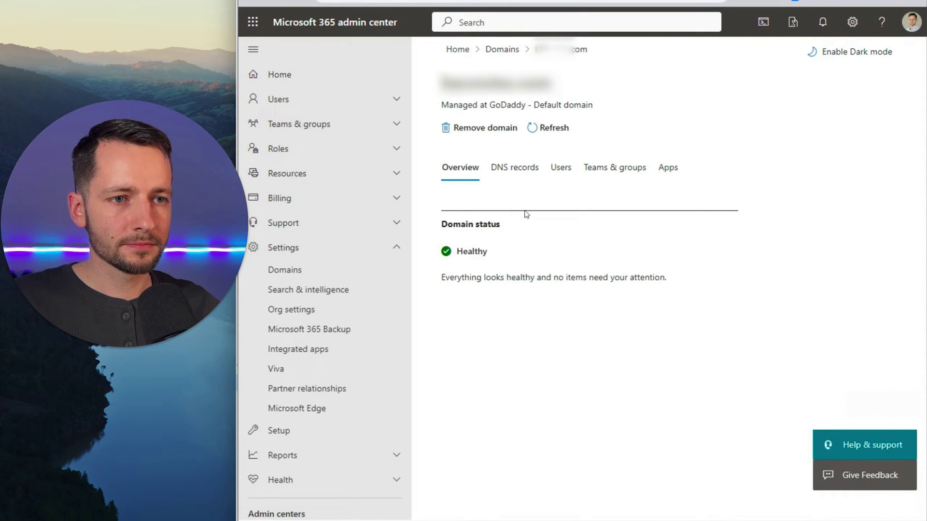
click(521, 177)
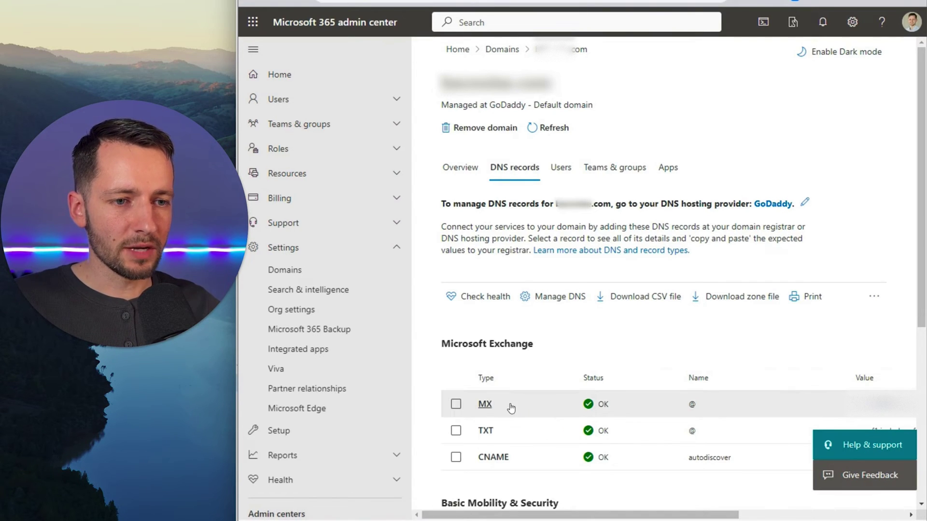
click(483, 408)
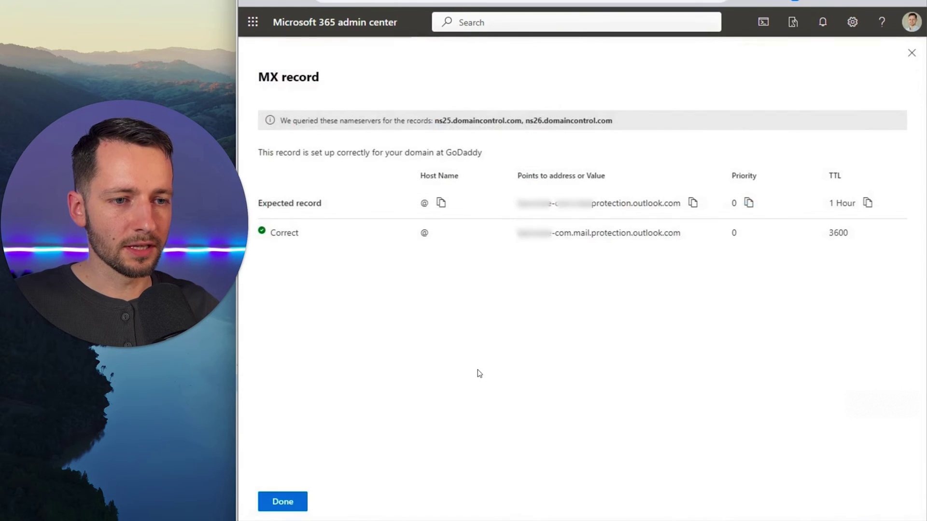
Step: Copy the expected MX 'Points to address or Value' endpoint
click(693, 203)
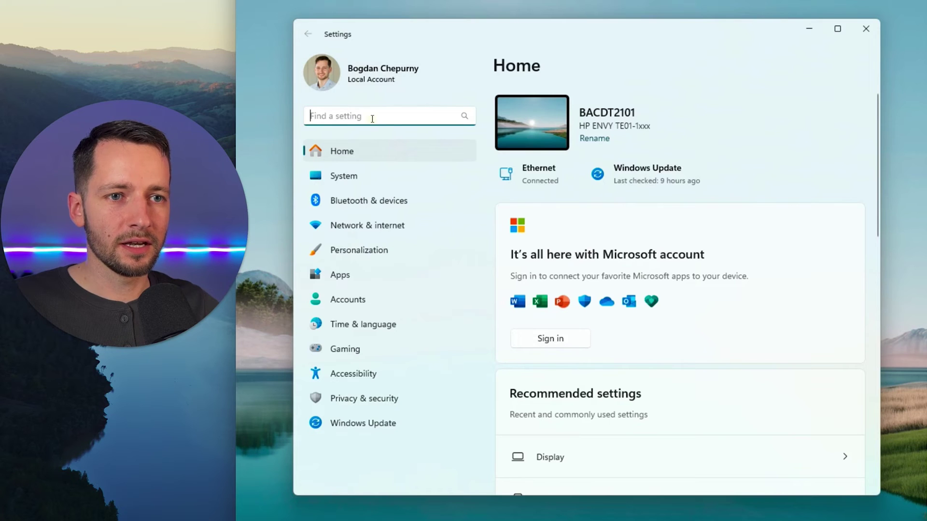
Step: Find Bullpen Printer under Printers & scanners and launch its webpage from Device information
text(printer)
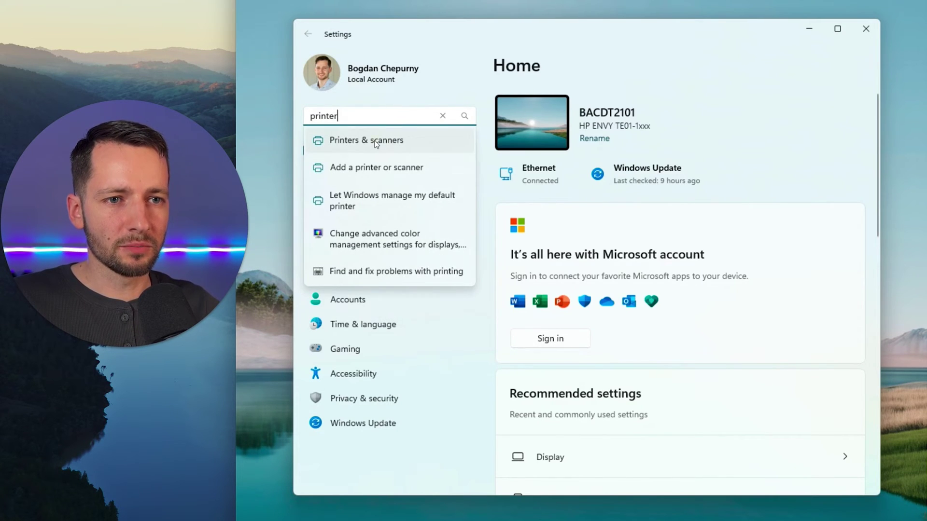
click(373, 139)
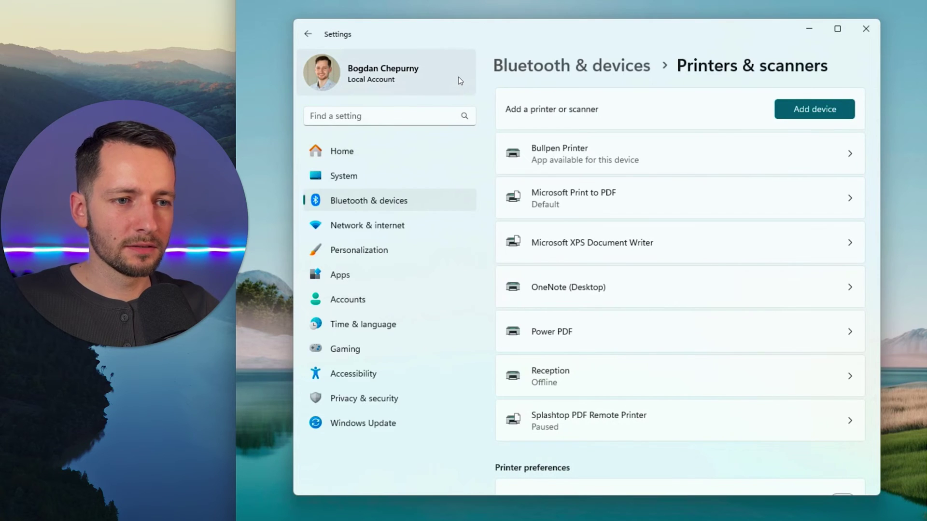
click(568, 150)
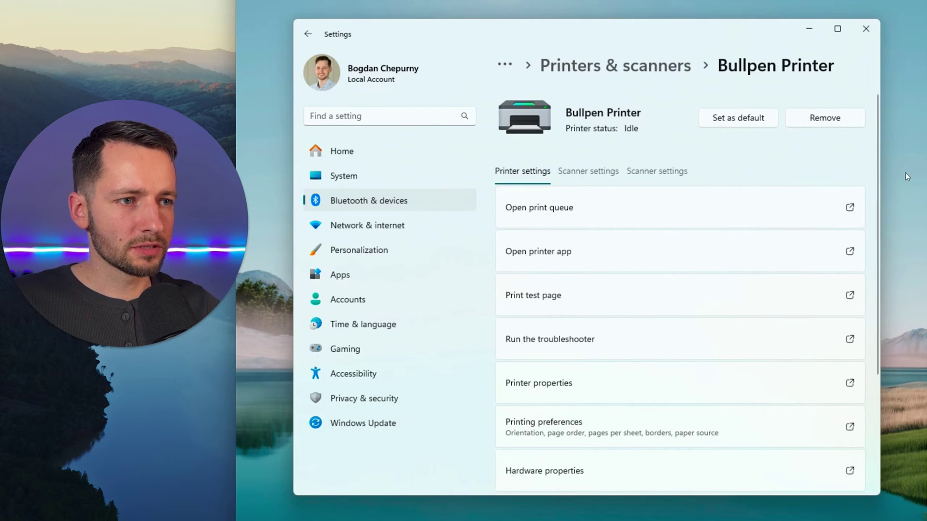
drag(878, 187, 879, 311)
click(622, 429)
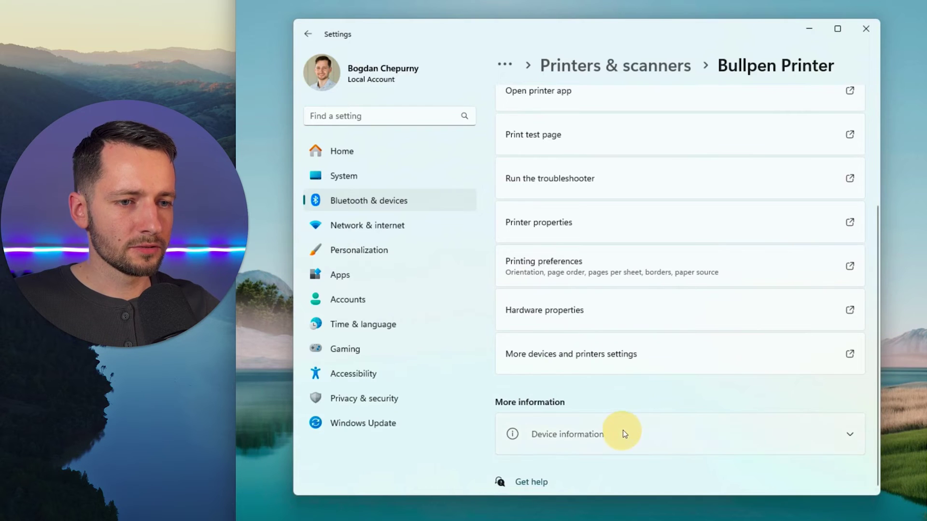
scroll(541, 386, down, 4)
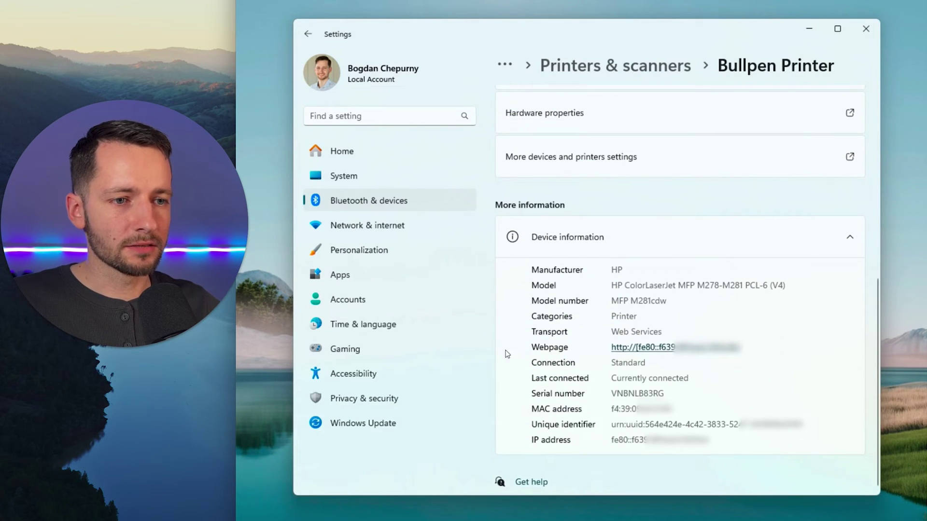
click(644, 349)
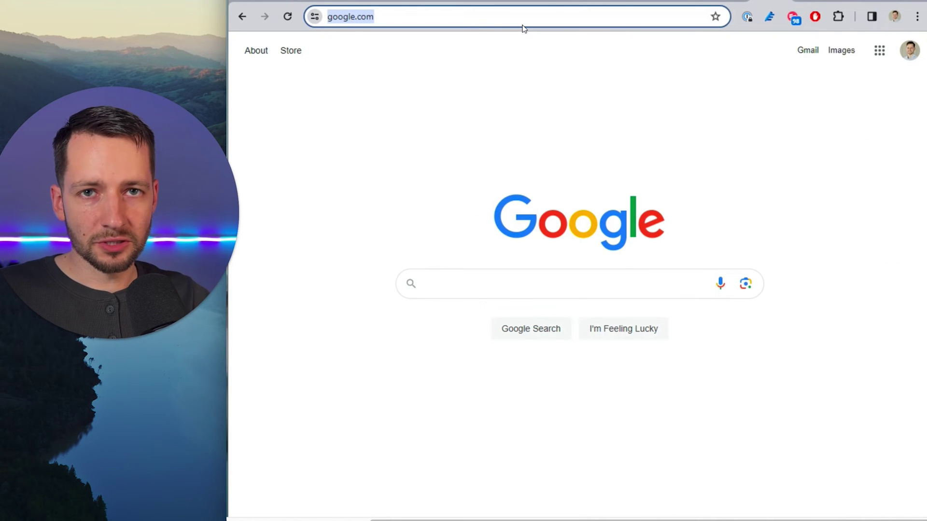
text(192.168.1.239)
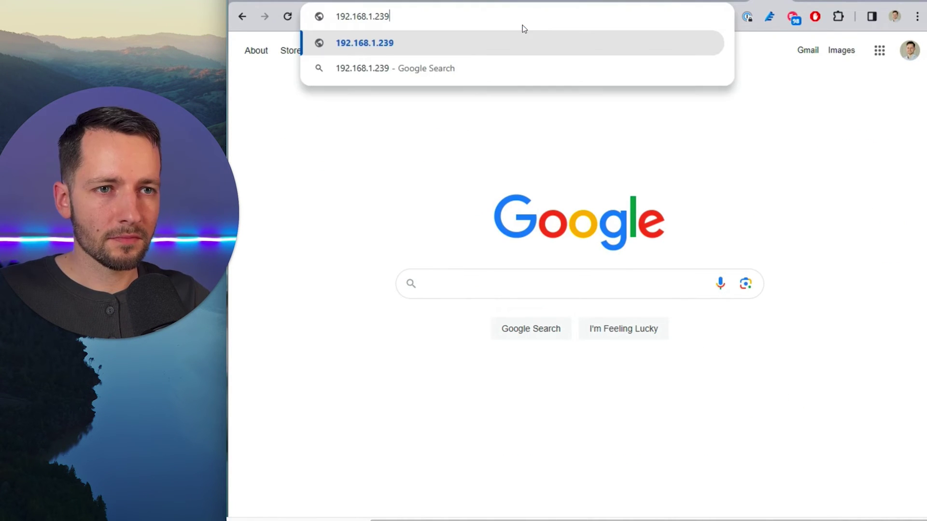
key(Return)
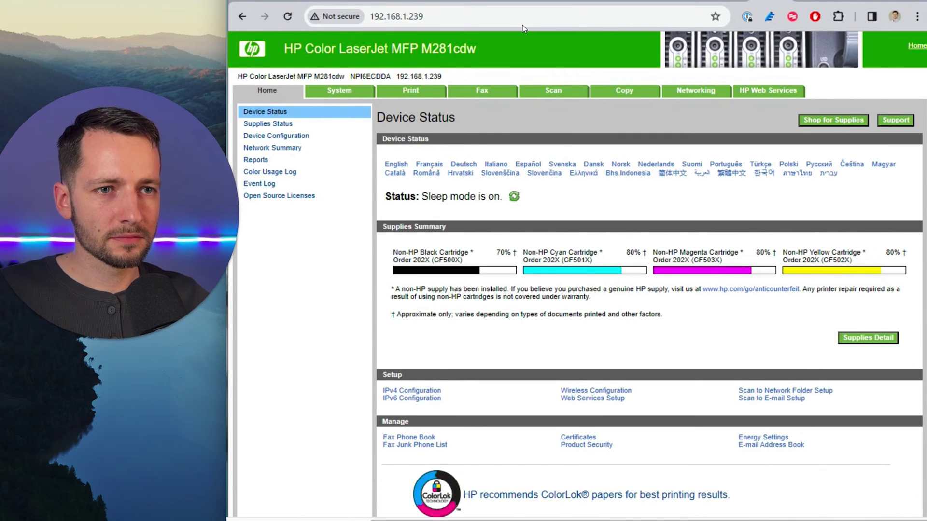
click(462, 20)
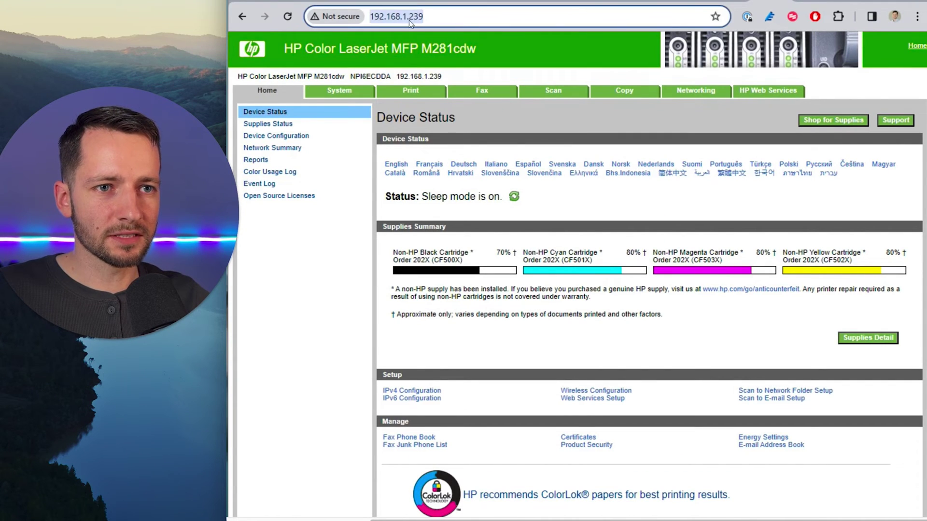
click(428, 20)
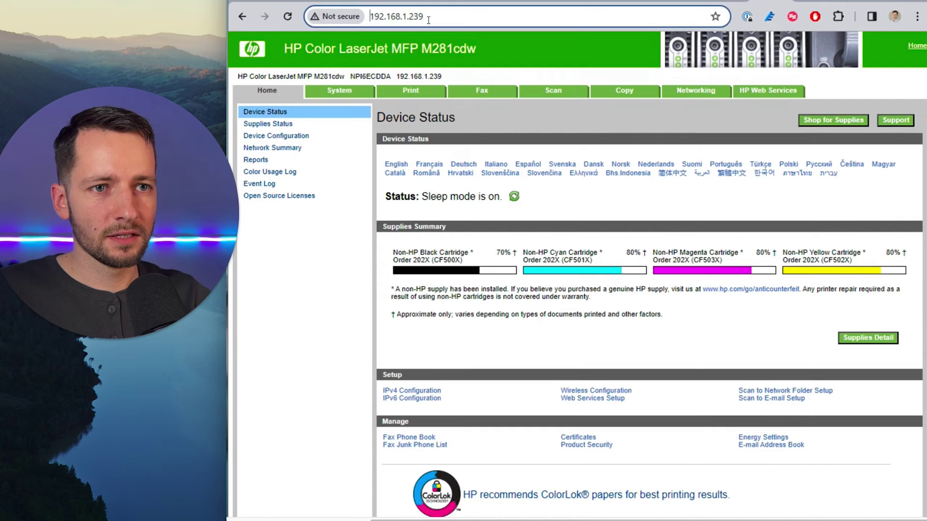
key(Home)
text(https://)
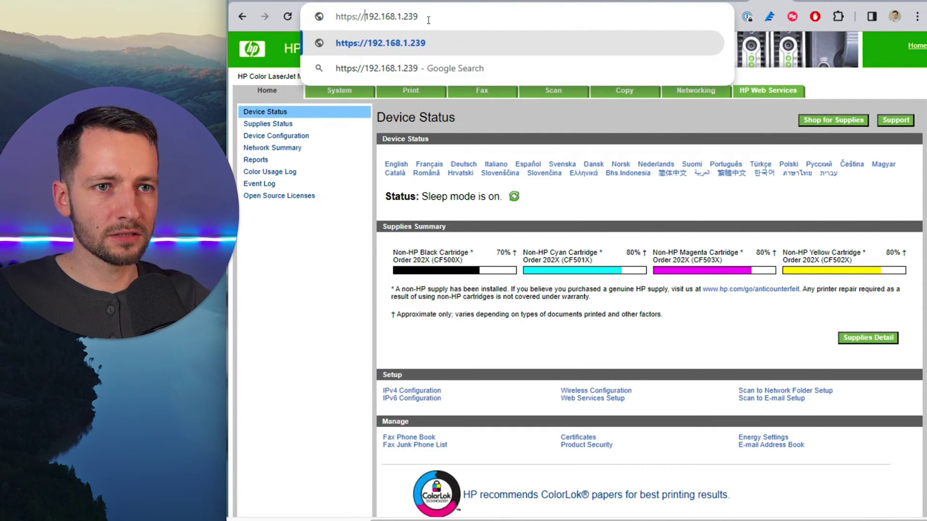
key(Return)
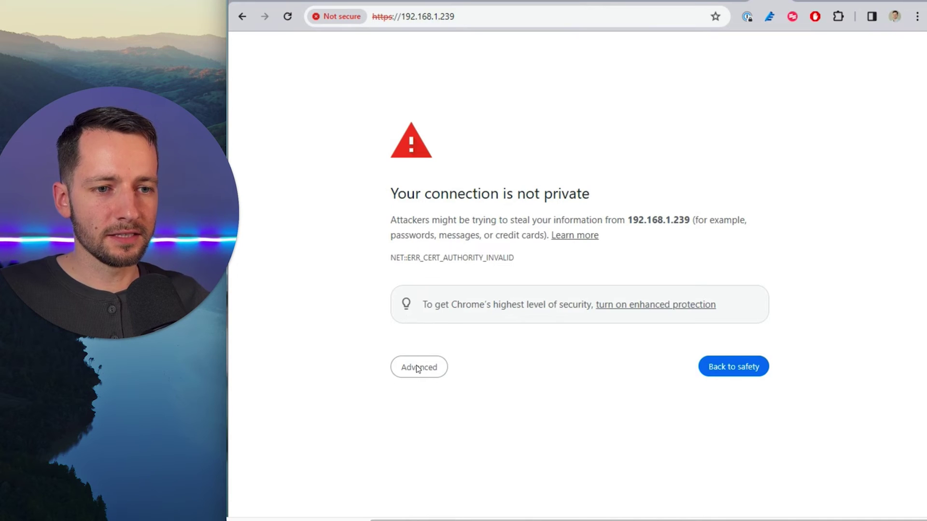
click(418, 369)
click(444, 465)
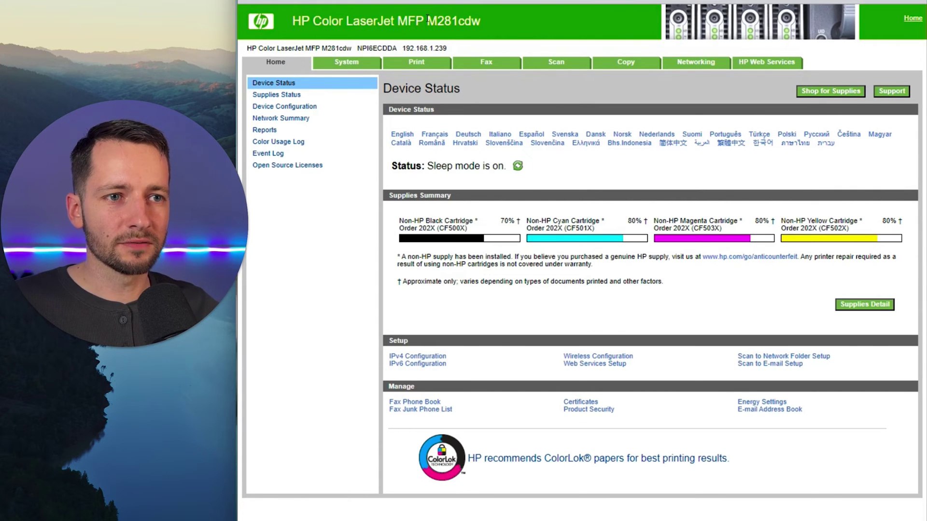
Step: Go to Scan > Scan to E-mail Setup > Outgoing E-mail Profiles
click(549, 66)
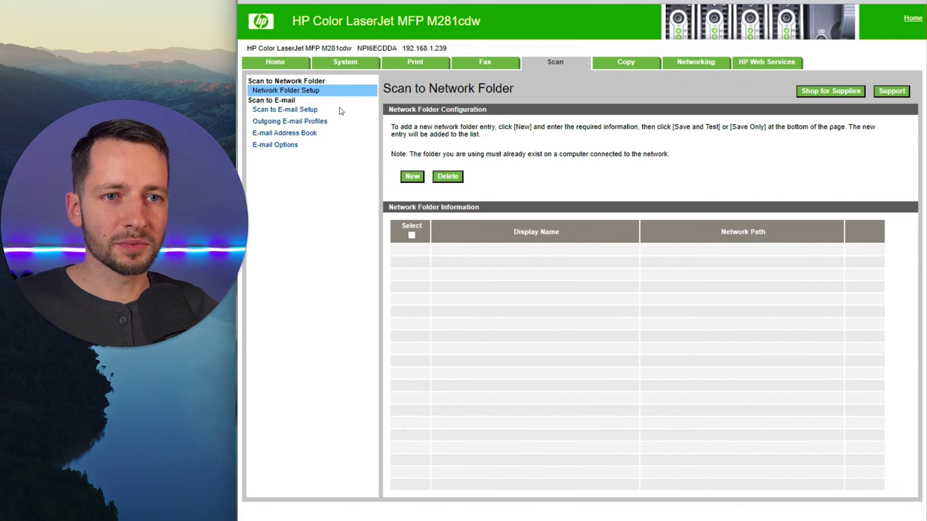
click(312, 110)
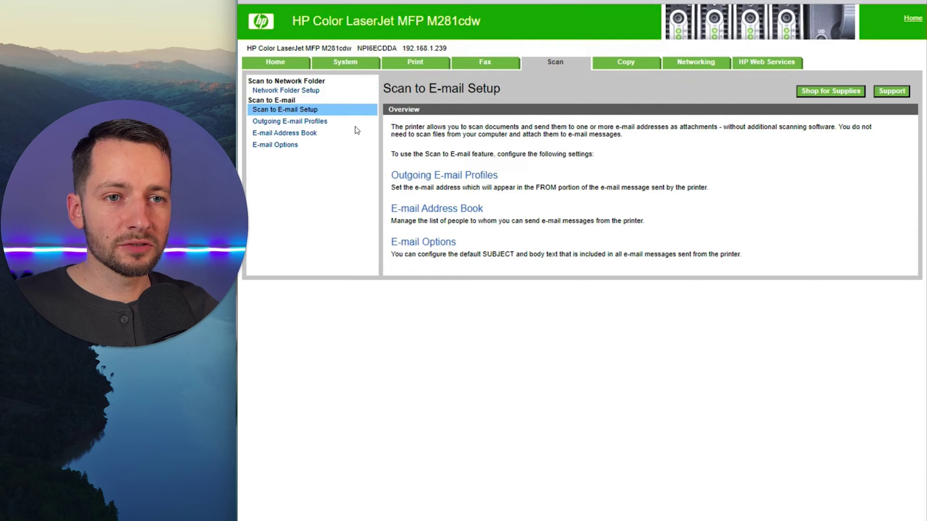
click(319, 124)
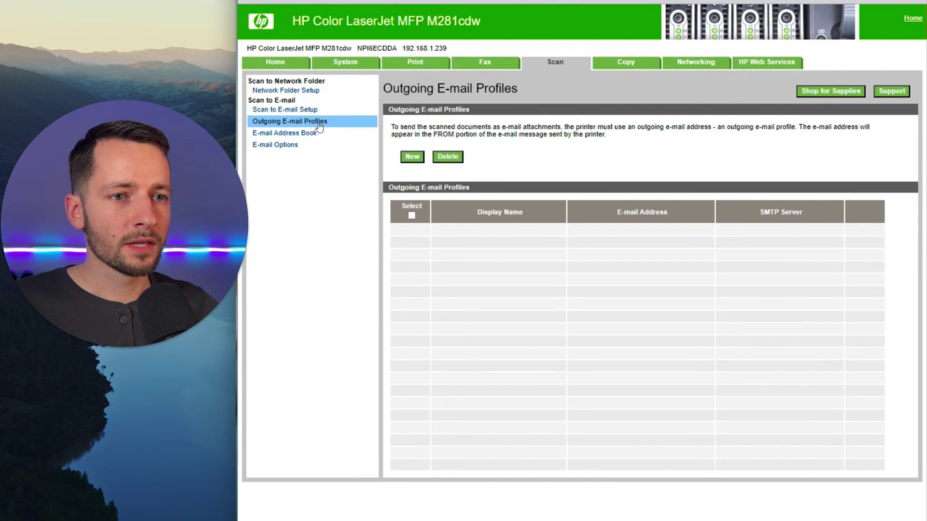
Step: Create a profile with the pasted mail.protection.outlook.com server, port 25, SSL/TLS, and the sender address
click(412, 158)
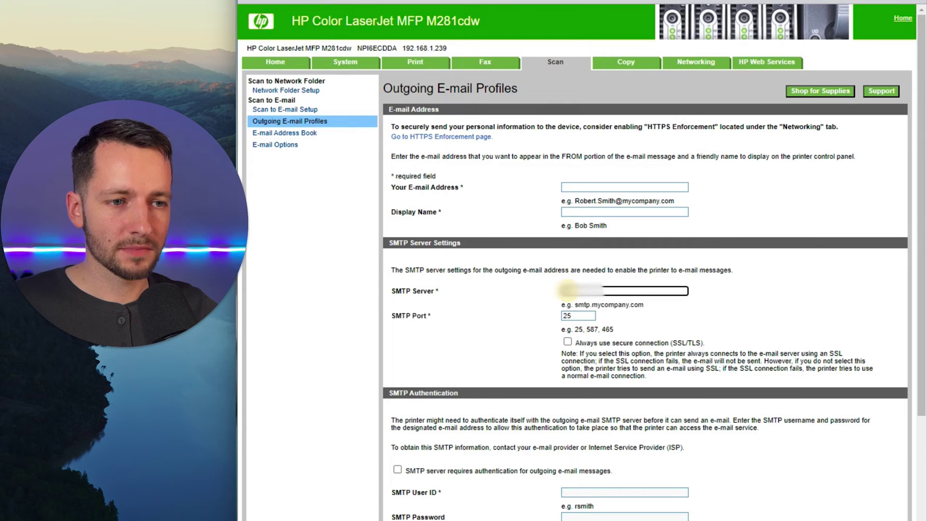
key(ctrl+v)
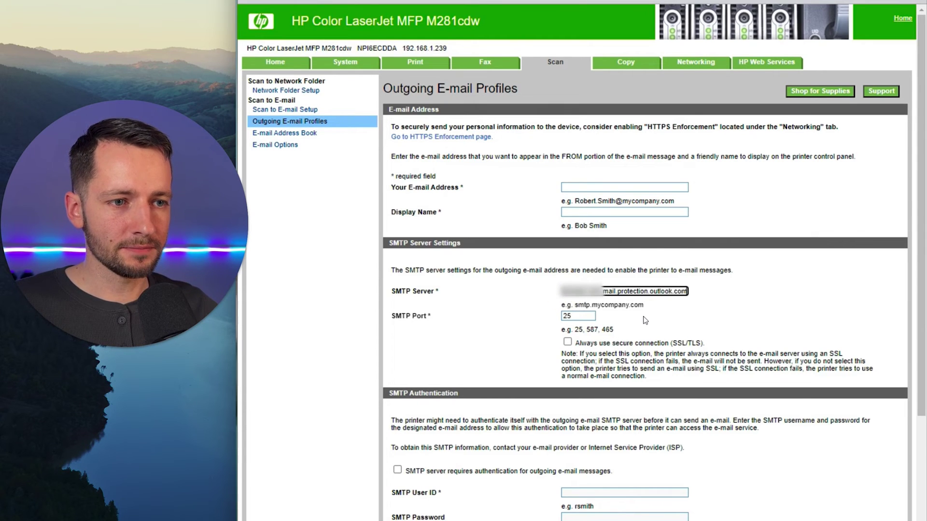
click(645, 320)
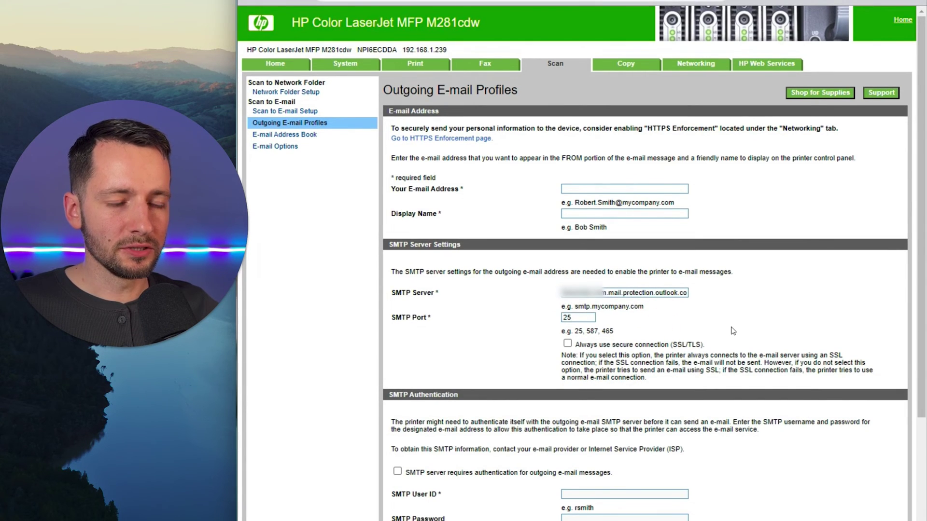
click(567, 344)
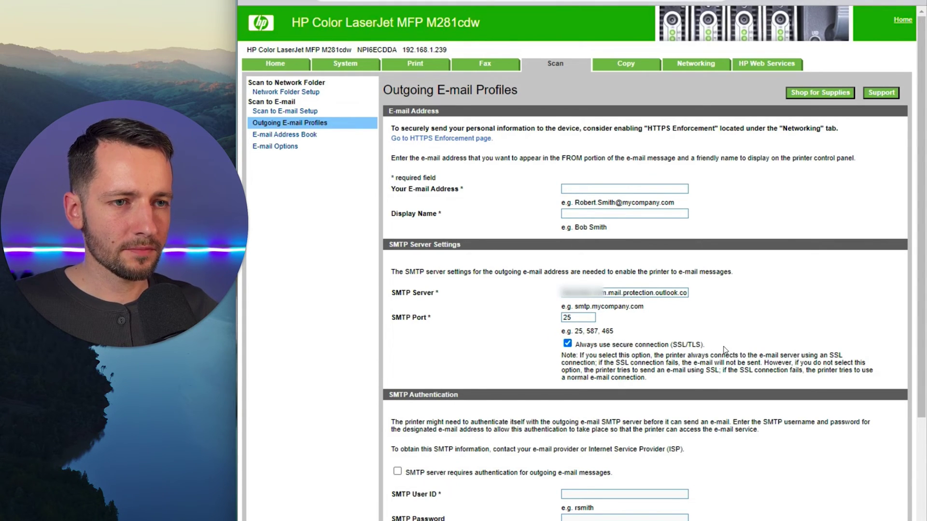
click(589, 187)
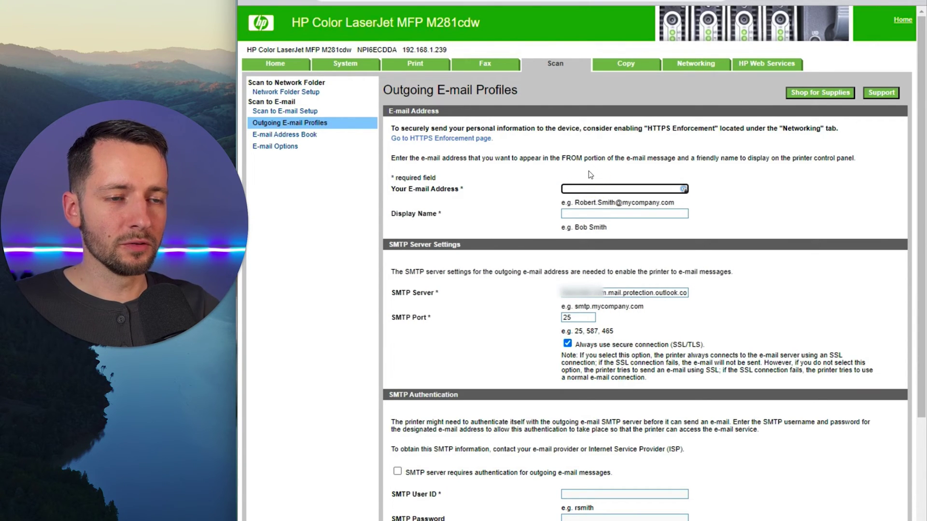
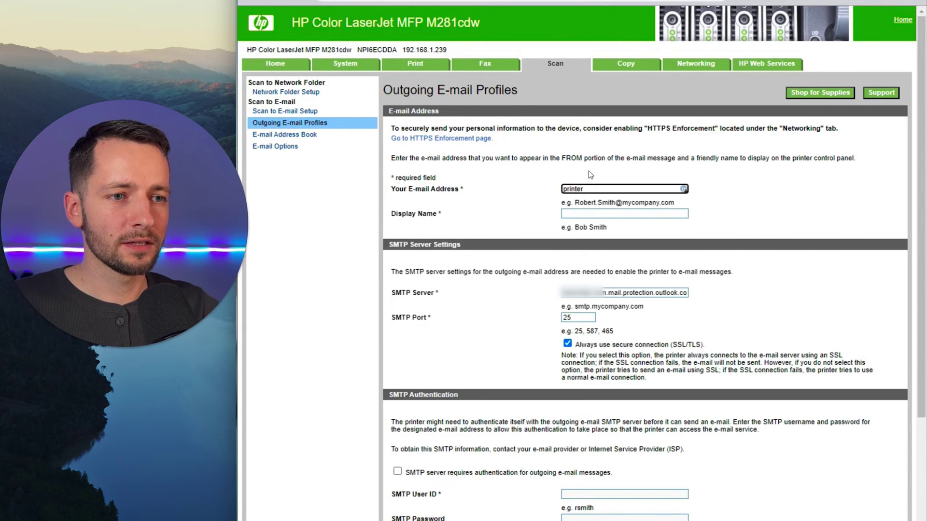
key(Tab)
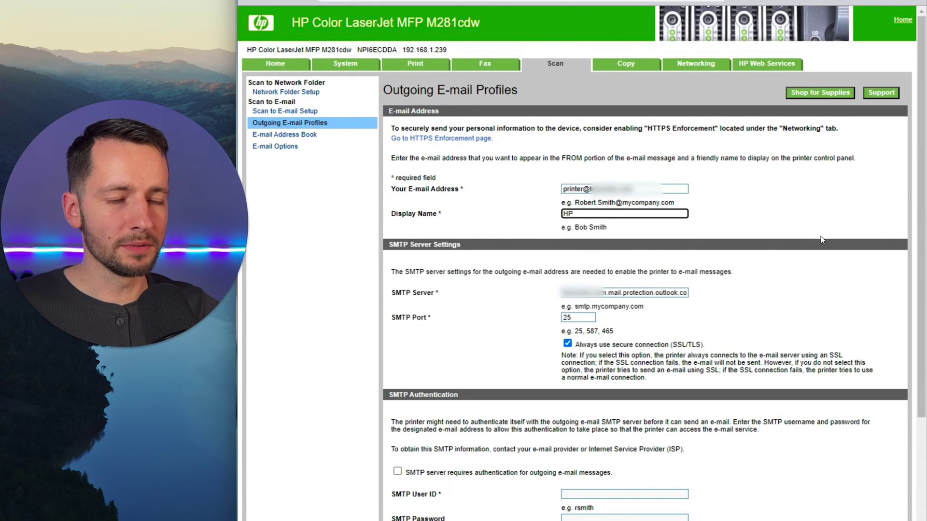
Step: Enter display name HP, untick 'Include sender in all e-mail messages', then save and test
text(HP)
scroll(719, 283, down, 3)
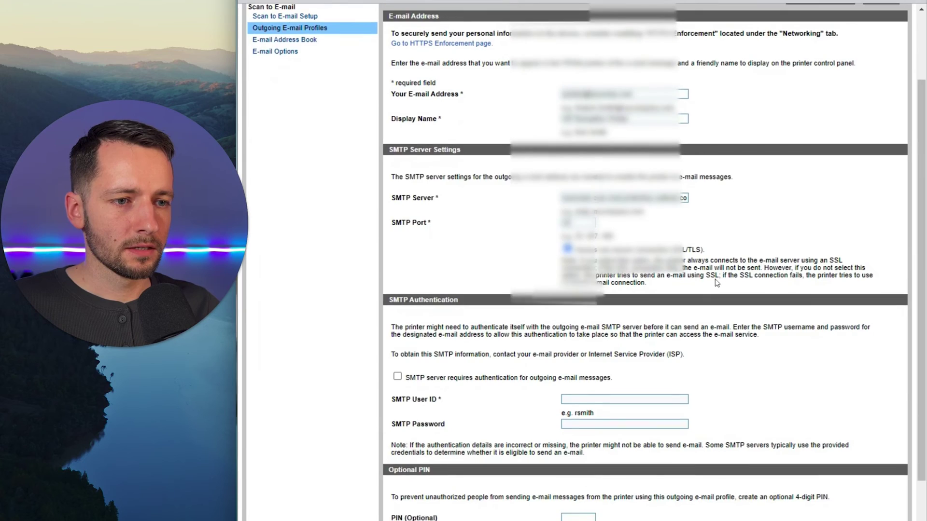
scroll(473, 288, down, 2)
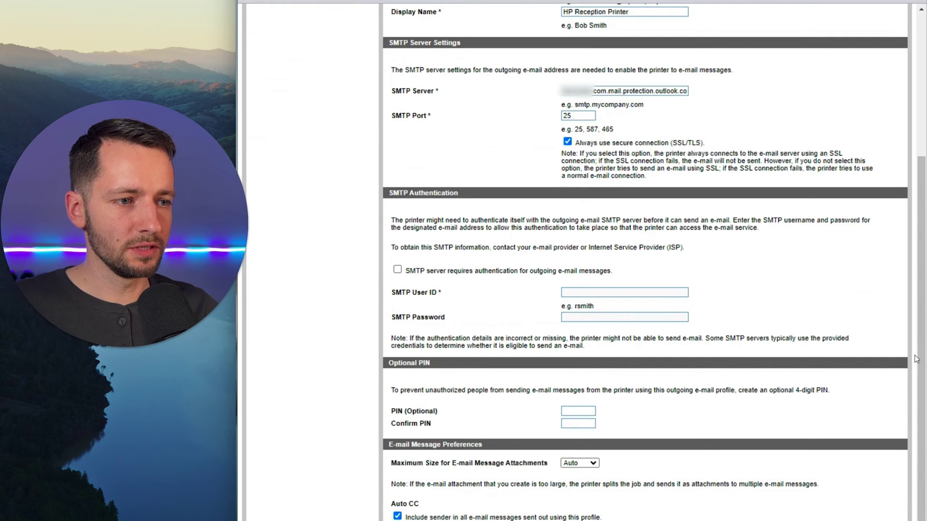
scroll(917, 366, down, 1)
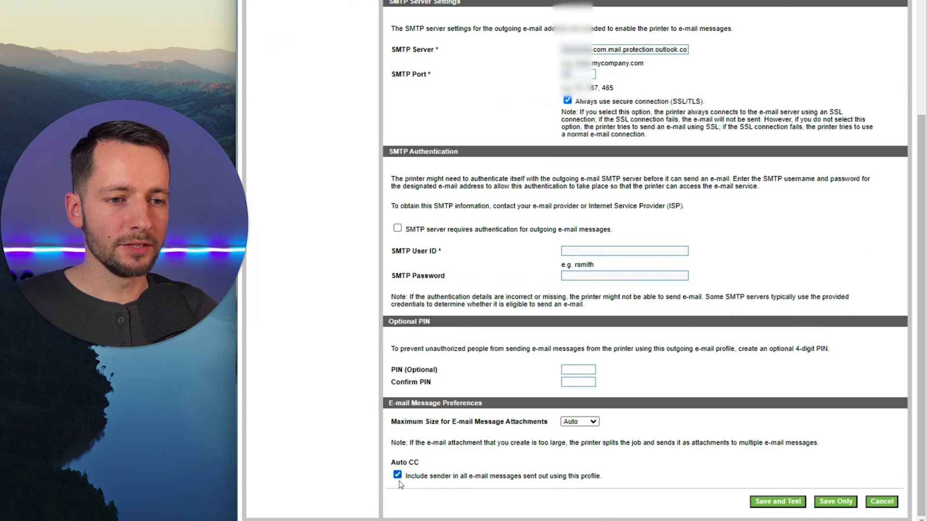
click(398, 476)
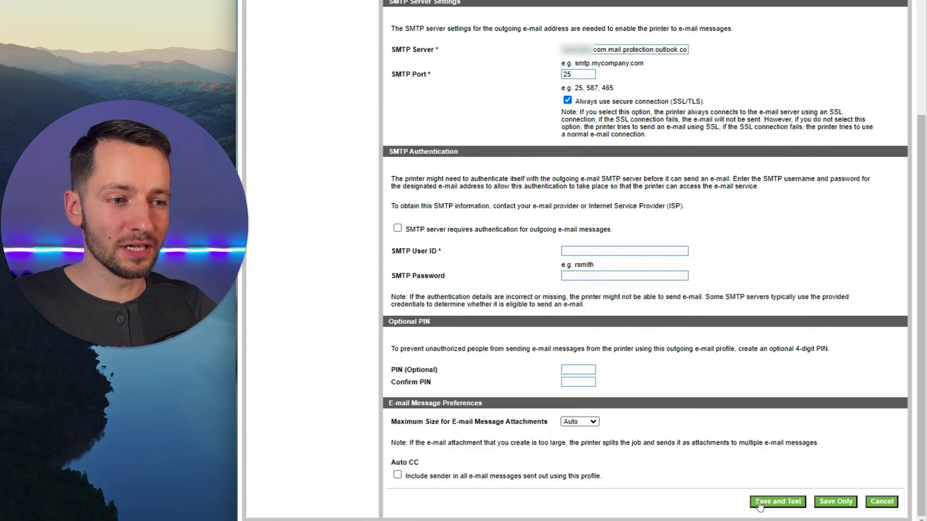
click(759, 502)
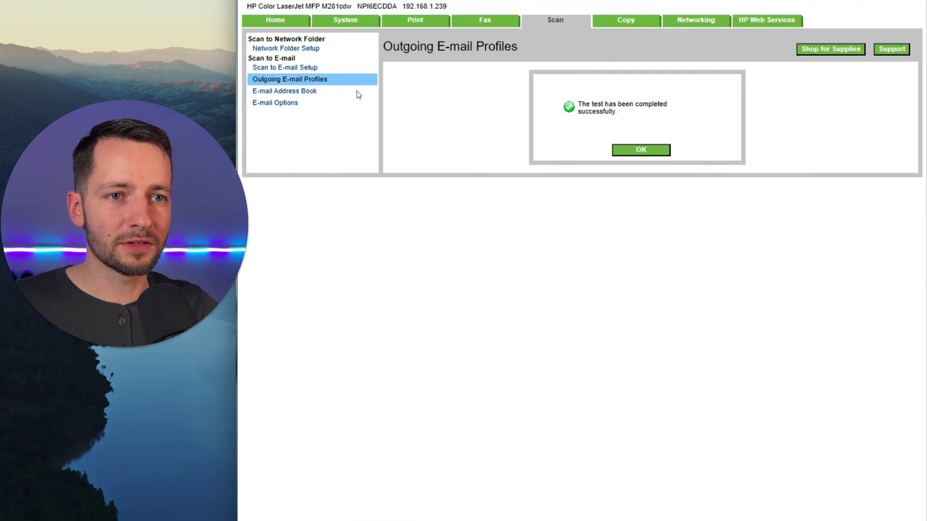
Step: Dismiss the message confirming the e-mail profile test completed successfully
click(644, 150)
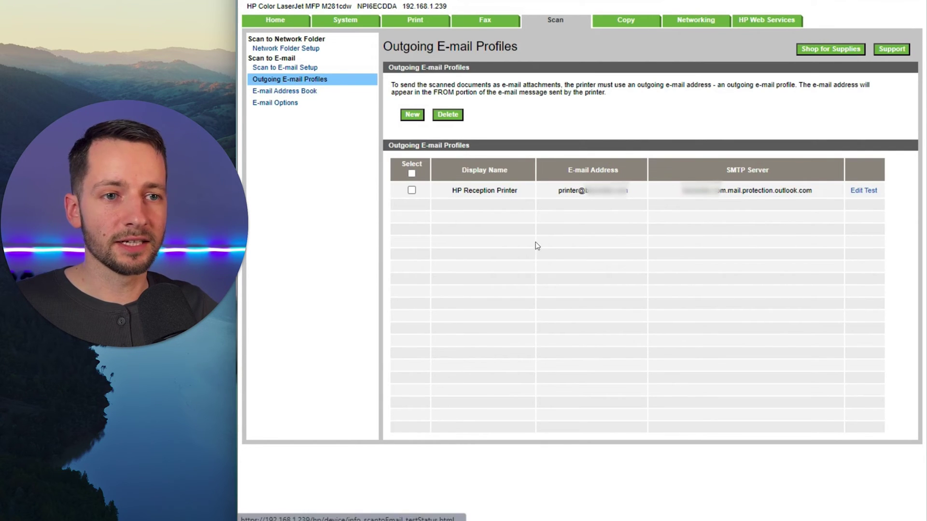
Step: Add a new address book entry with the contact's full name and e-mail address
click(306, 95)
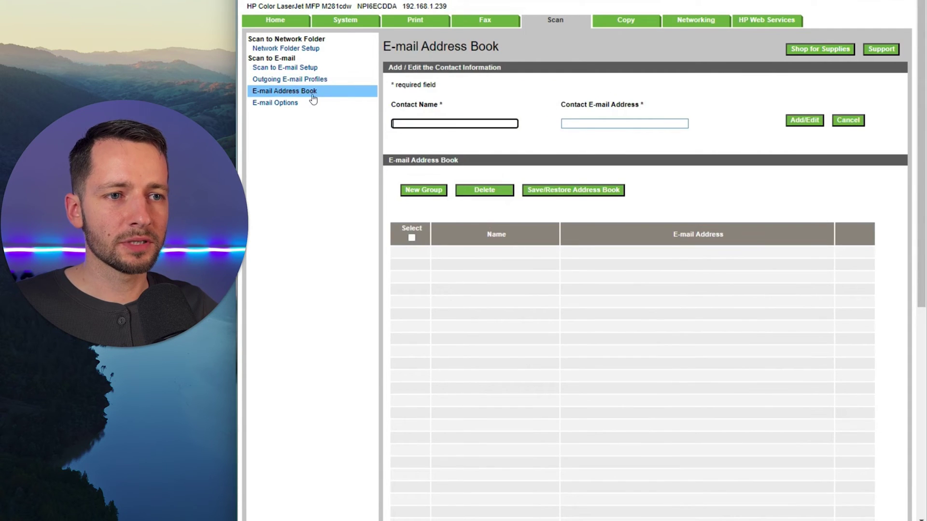
click(438, 124)
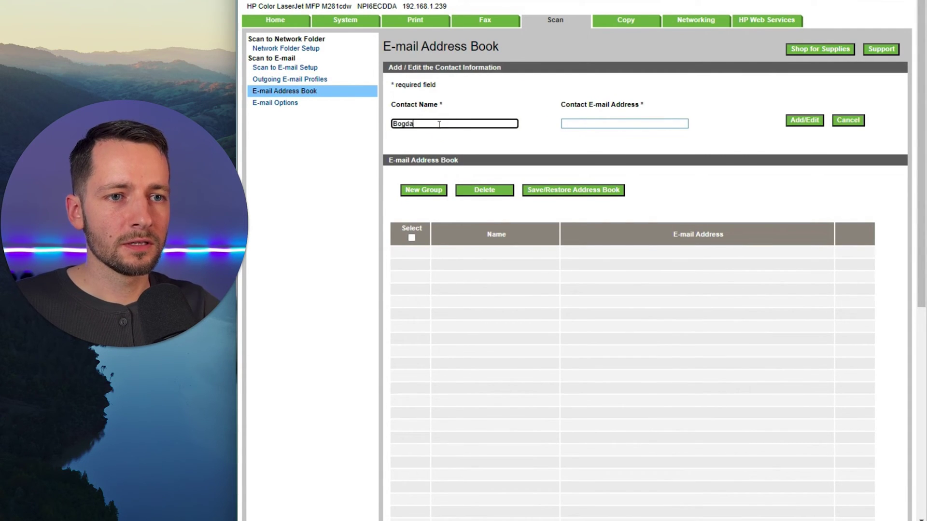
key(Tab)
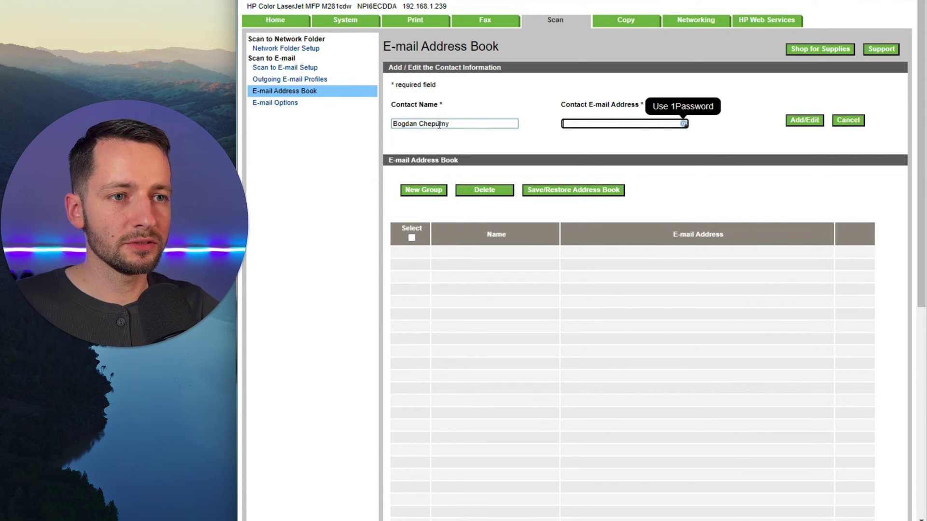
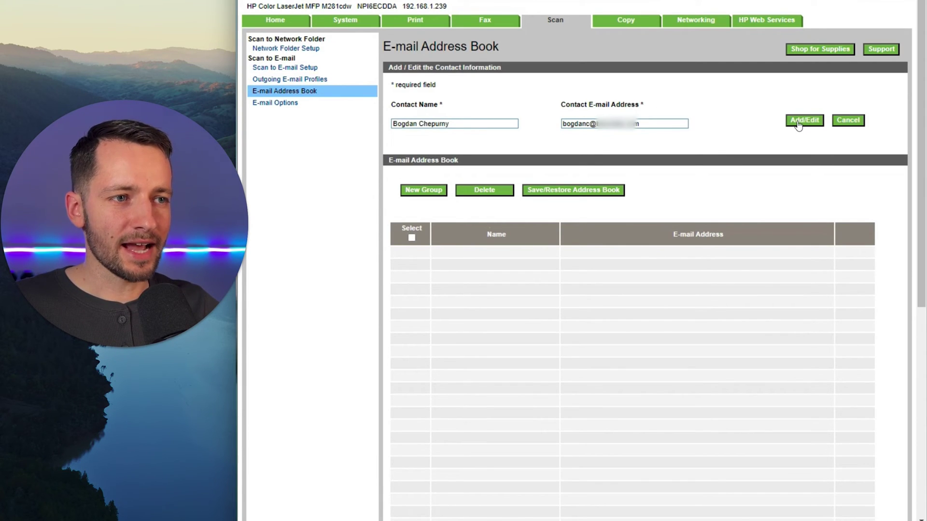
click(798, 122)
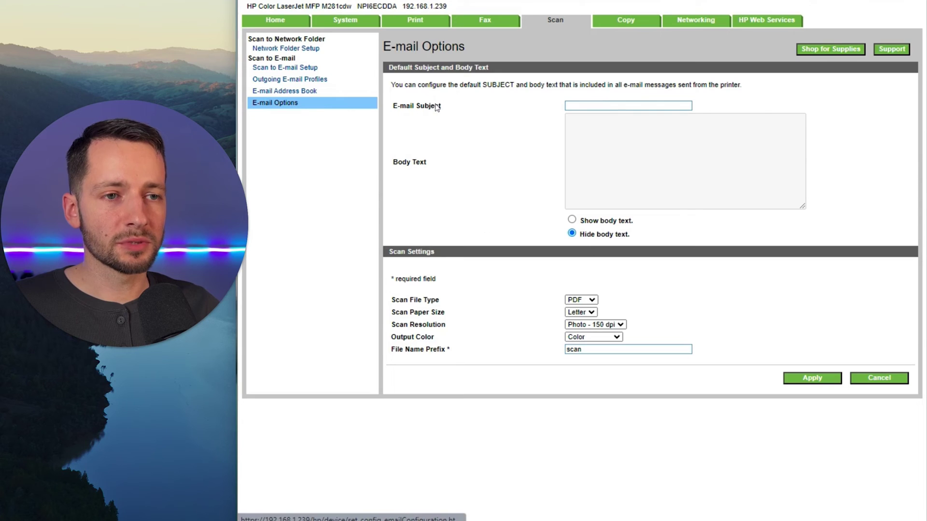
Step: Apply e-mail defaults: subject 'Scanned Document', Text - 300 dpi resolution, file name prefix 'Scan-'
click(598, 106)
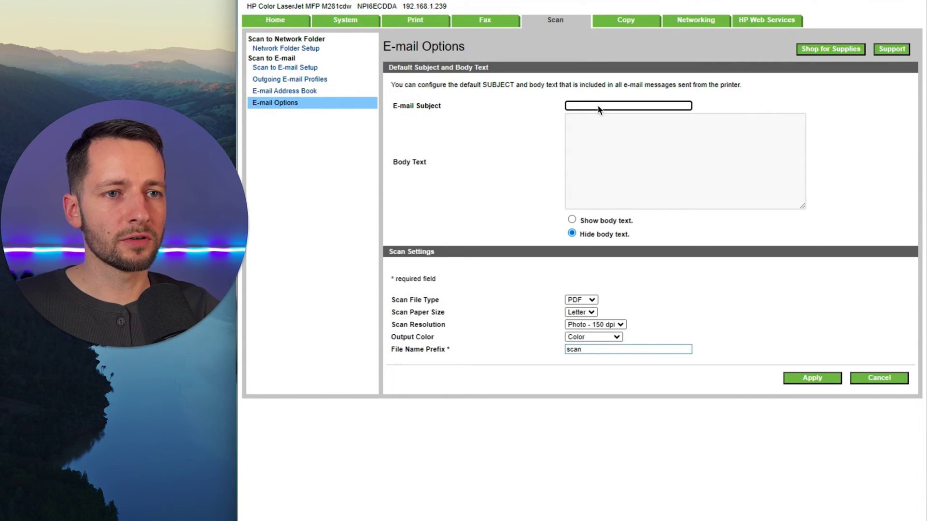
text(Scanned )
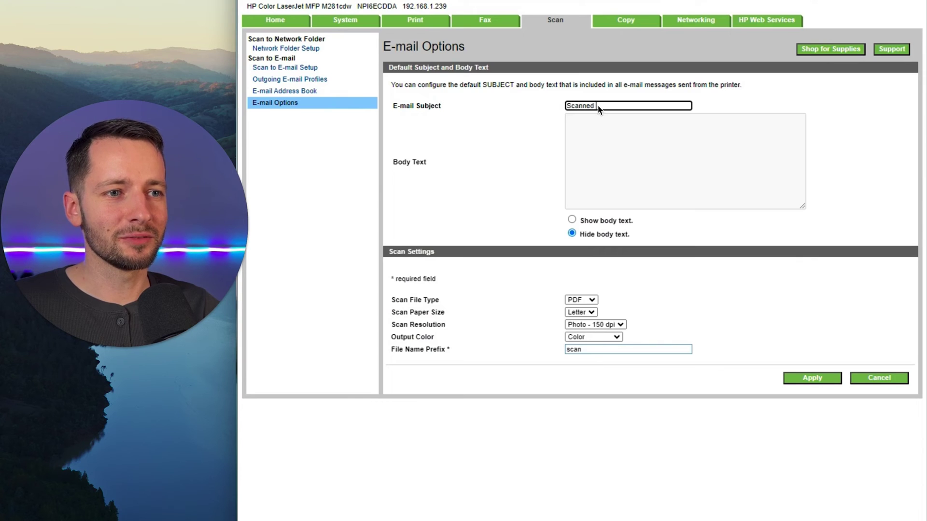
text(Document)
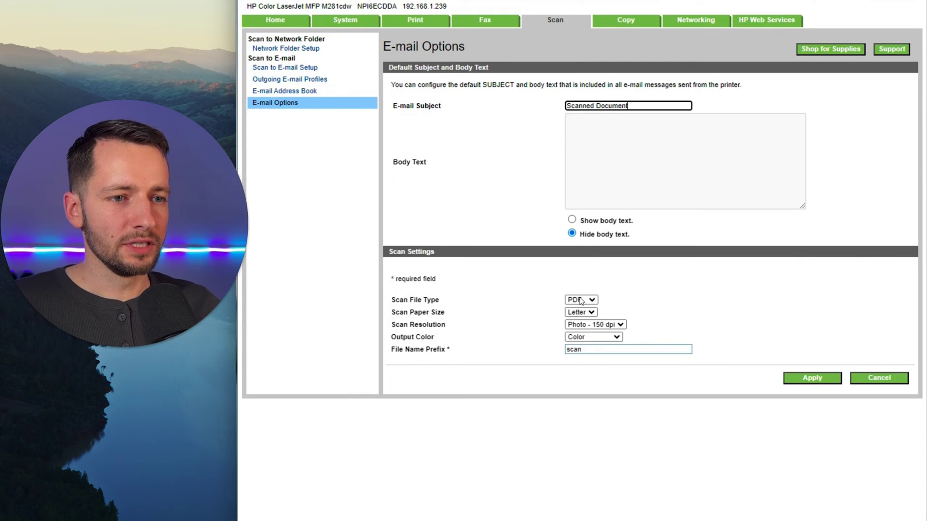
click(589, 325)
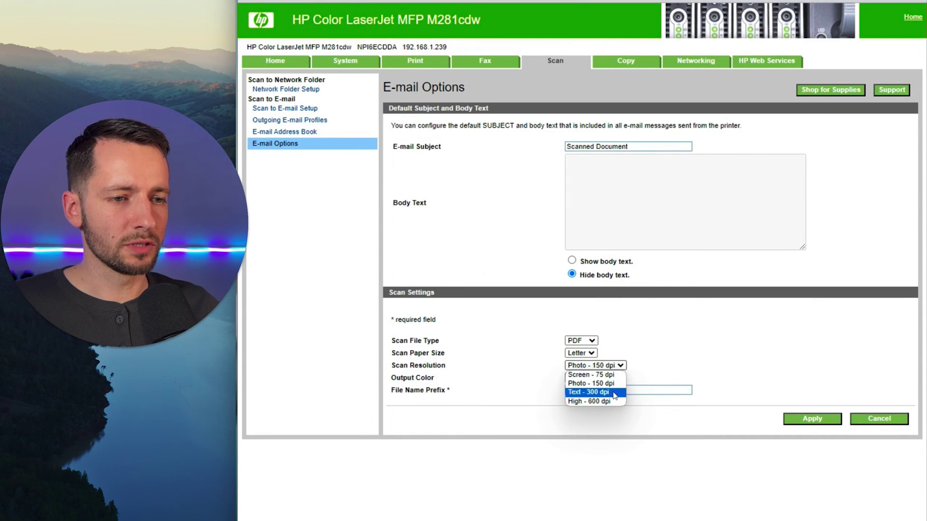
click(616, 394)
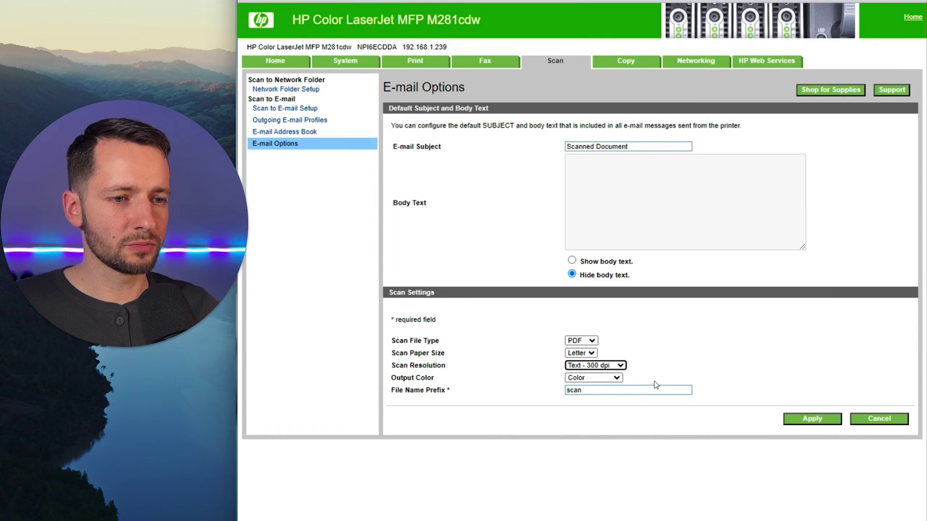
double_click(616, 392)
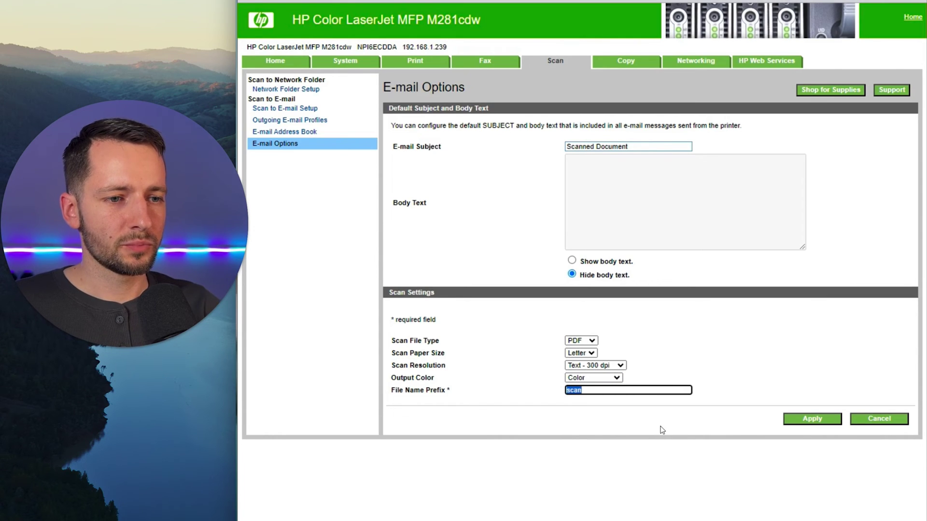
text(Scan)
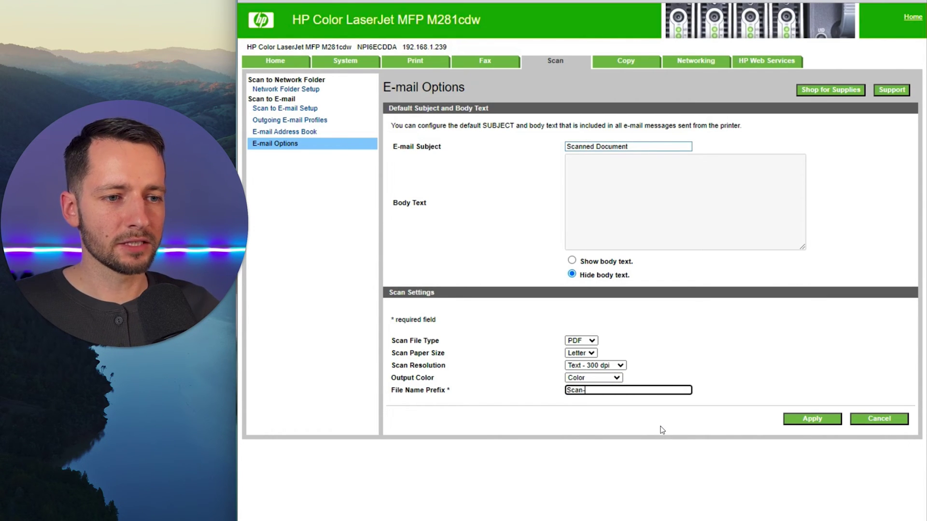
click(800, 419)
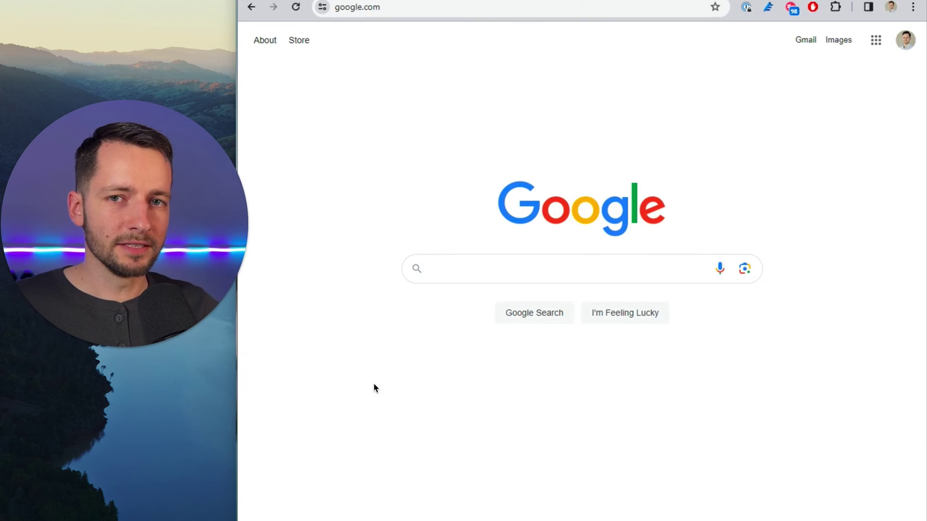
Step: Enter godaddy.com in Chrome's address bar in place of the current address
click(419, 9)
text(god)
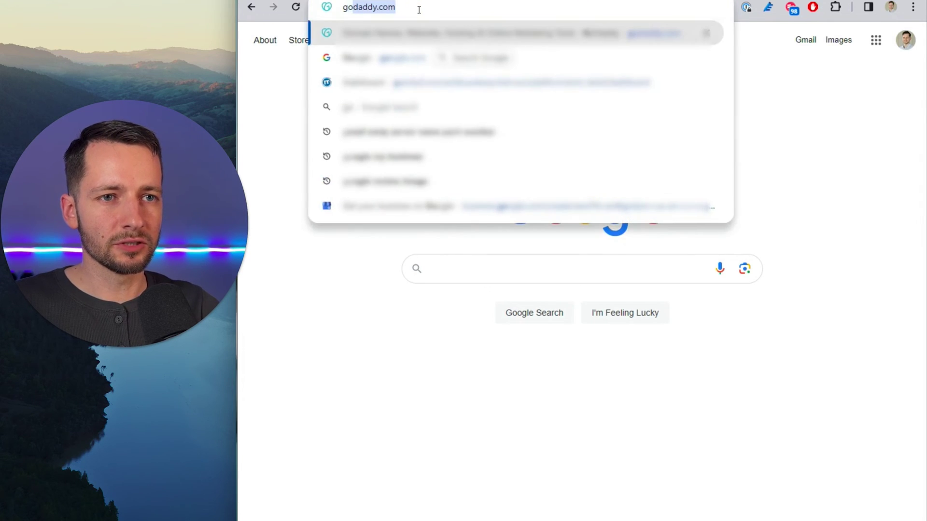
text(addy.com)
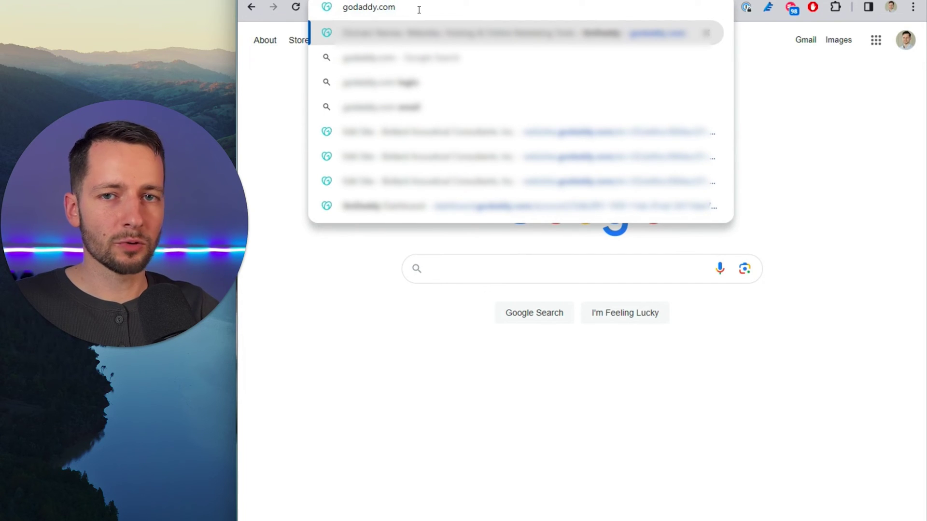
Step: Load GoDaddy and open the domain's DNS management from My Products under Domains
key(Return)
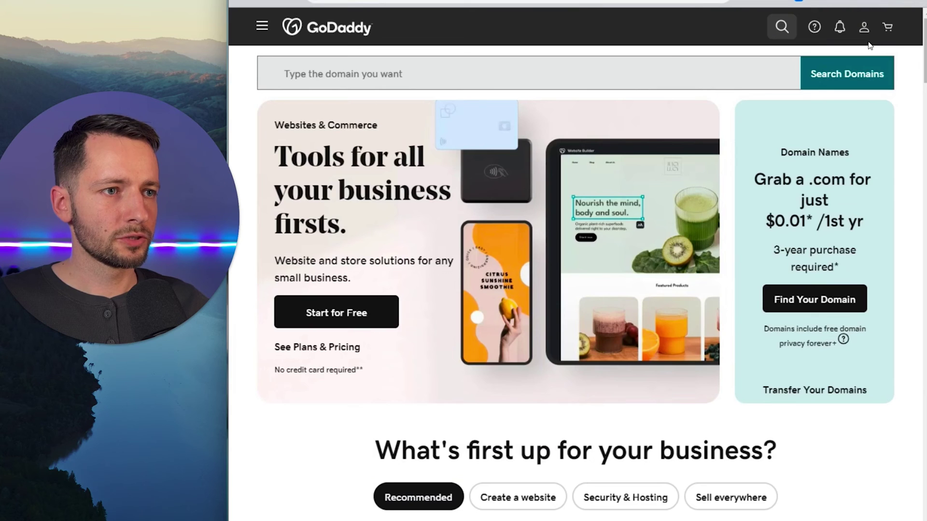
click(864, 29)
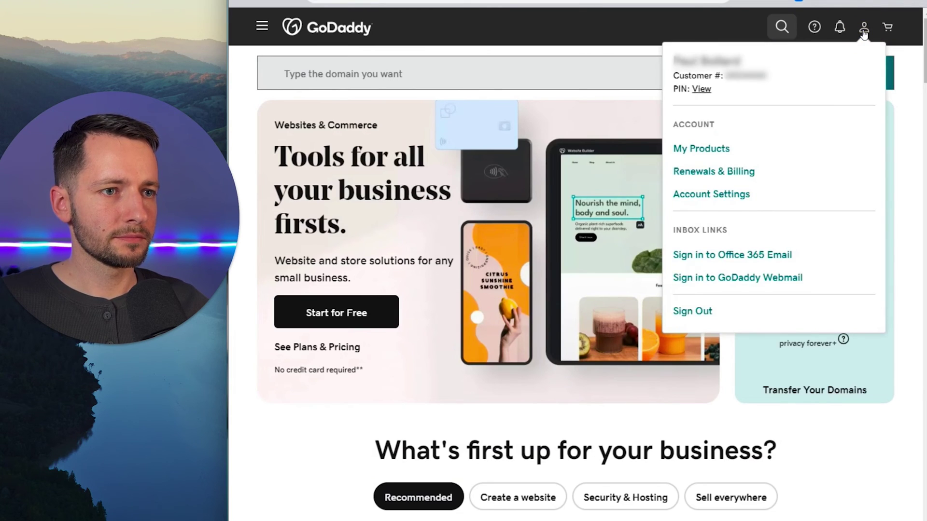
click(724, 152)
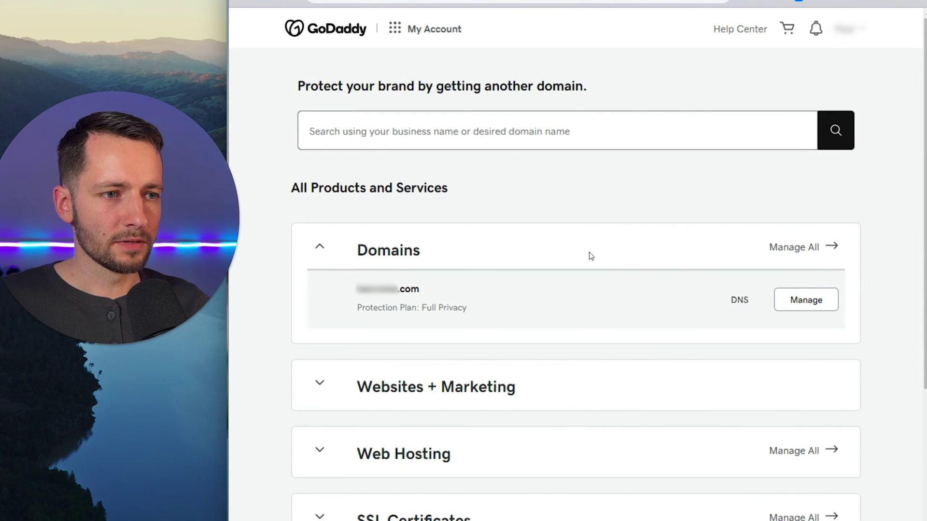
click(320, 248)
click(322, 251)
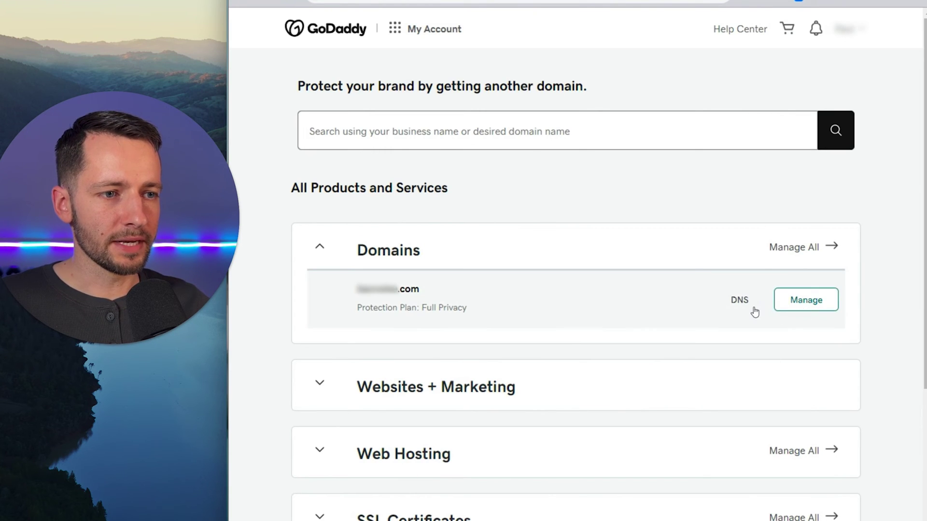
click(741, 302)
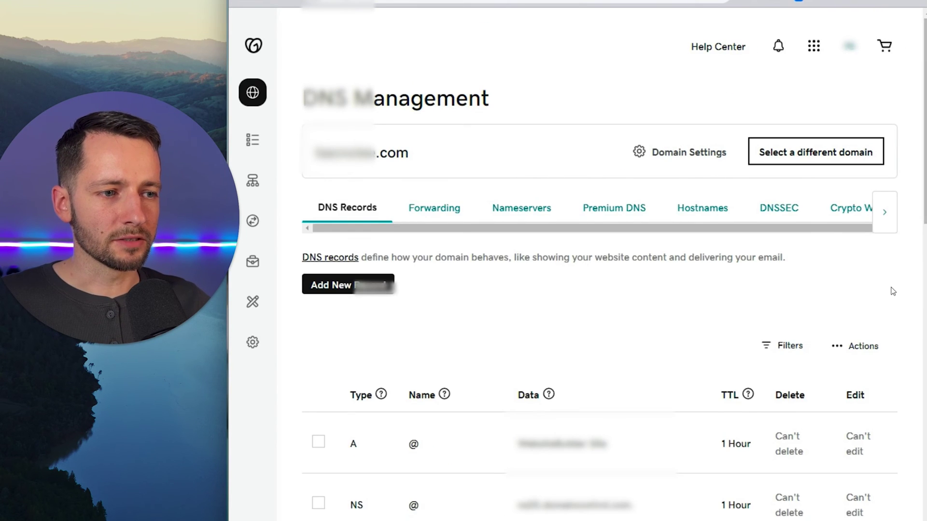
Step: Show 20 DNS records per page and locate the TXT SPF record on page 2
scroll(892, 291, down, 6)
scroll(892, 292, down, 6)
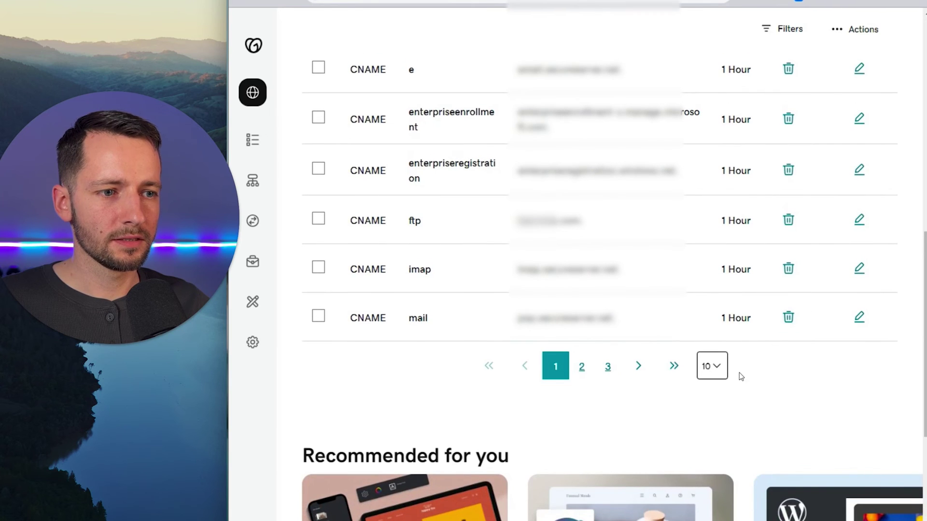
click(712, 366)
click(713, 427)
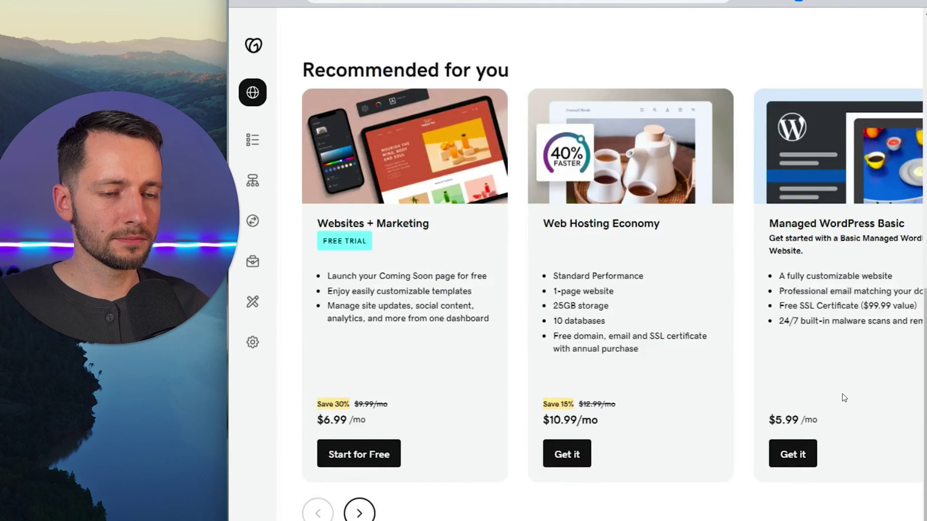
scroll(454, 269, down, 2)
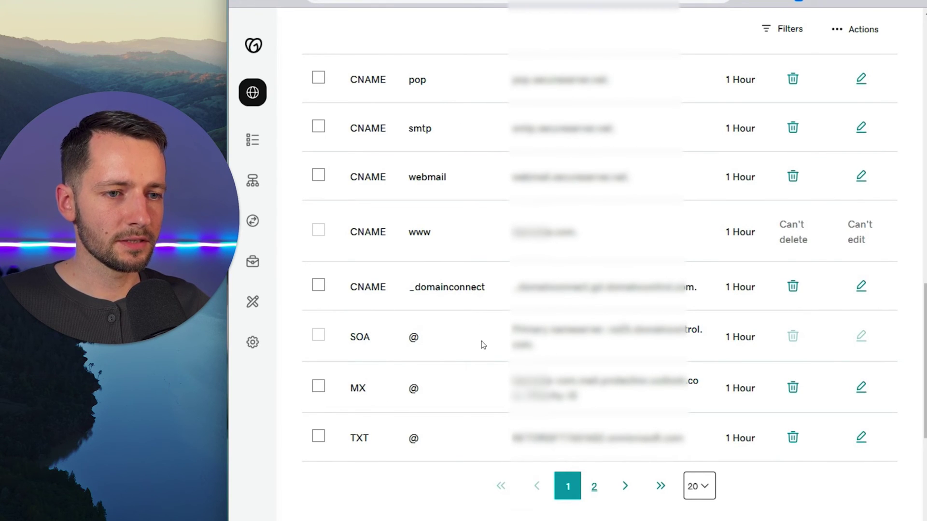
click(597, 498)
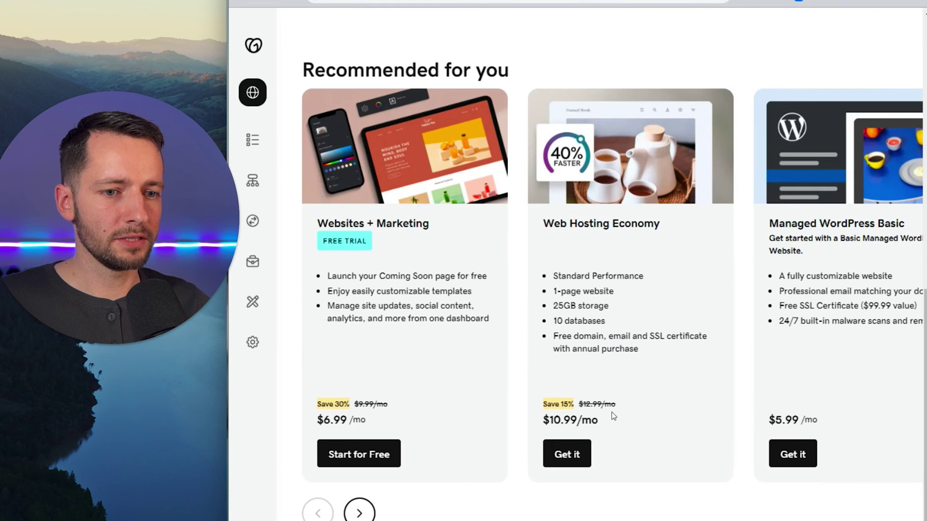
scroll(613, 416, up, 10)
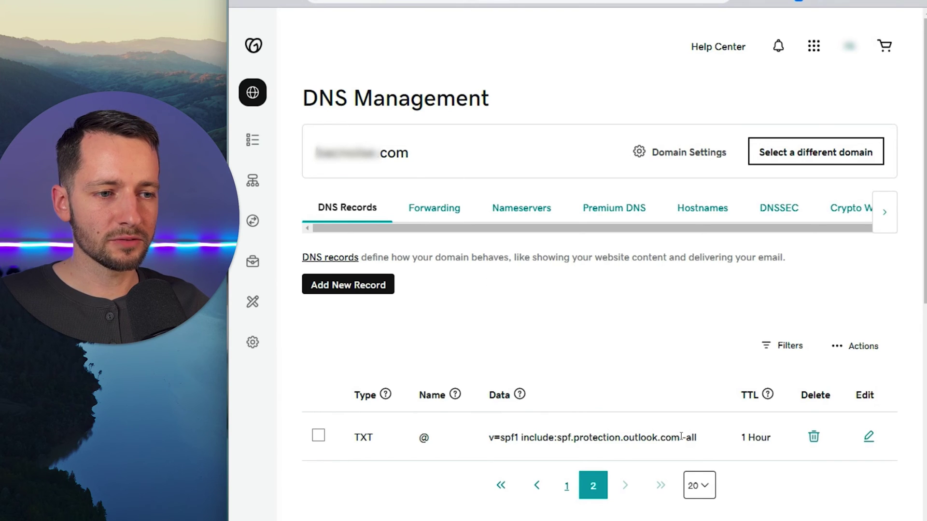
drag(678, 442, 483, 441)
click(607, 408)
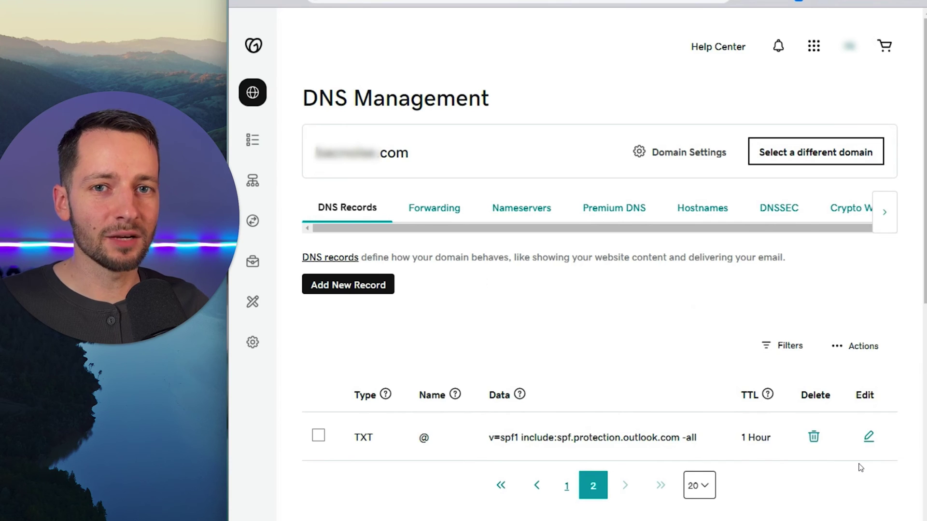
Step: Open the SPF record for editing and paste ip4:192.168.1.239 after v=spf1 in the sticky note
click(867, 436)
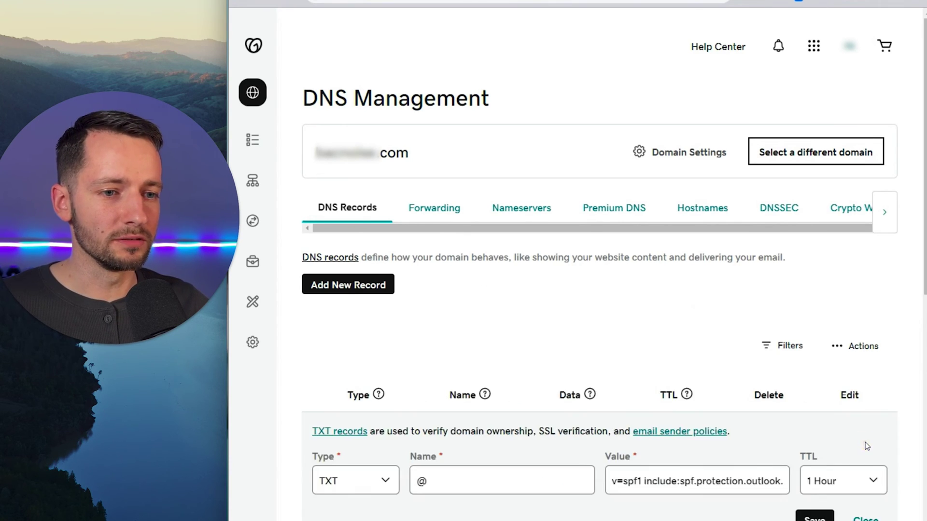
scroll(523, 450, down, 1)
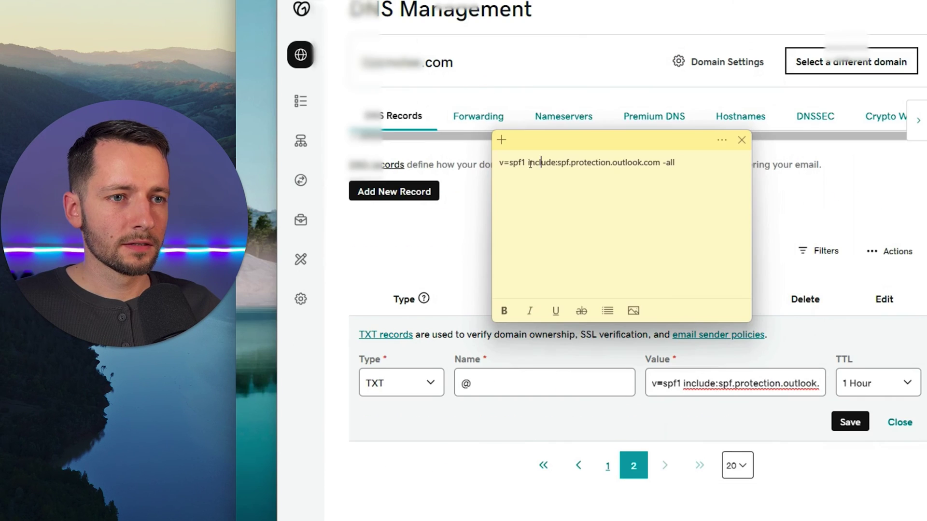
click(485, 201)
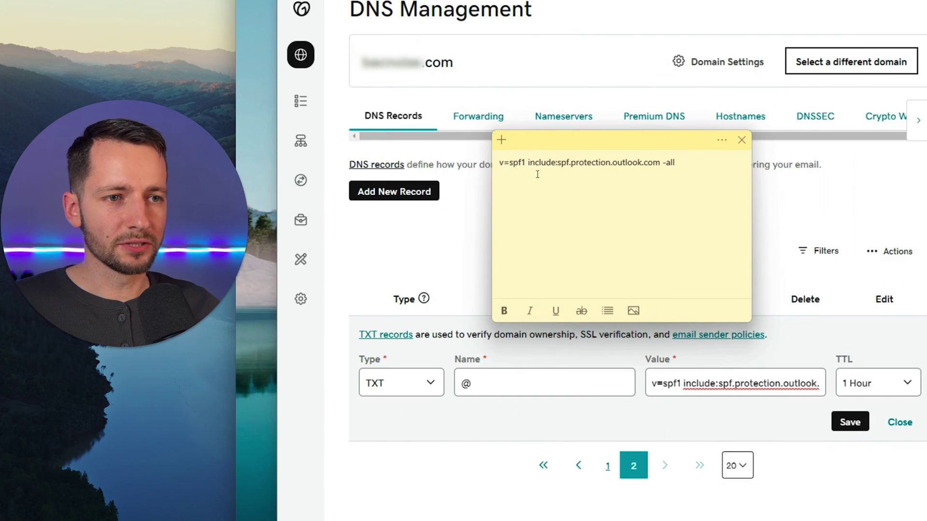
key(Left)
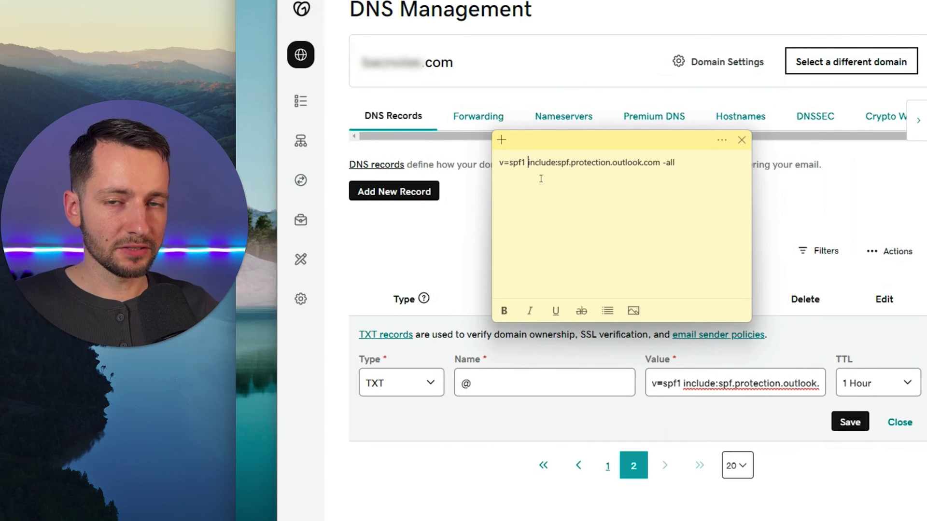
text(ip4:192.168.1.239)
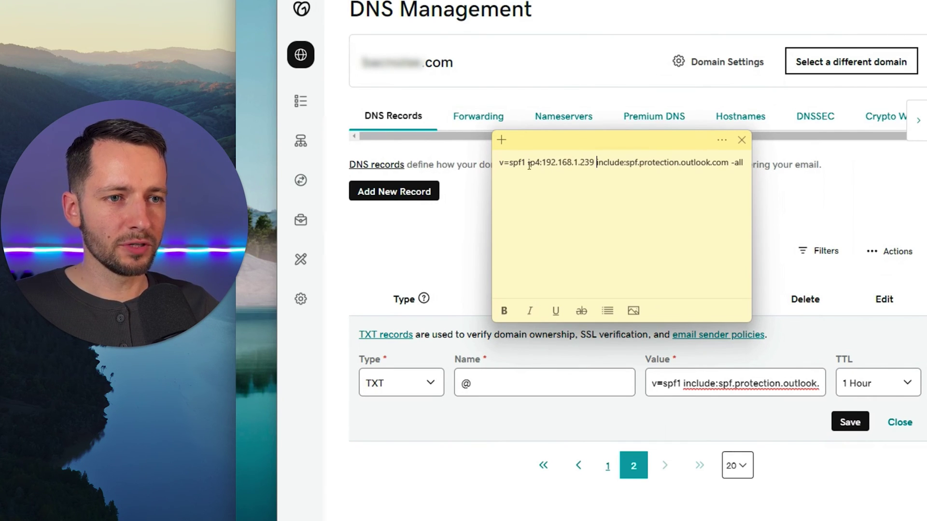
Step: Duplicate the ip4 entry before include, making it ip4:192.168.1.240, and select the full SPF text
click(531, 164)
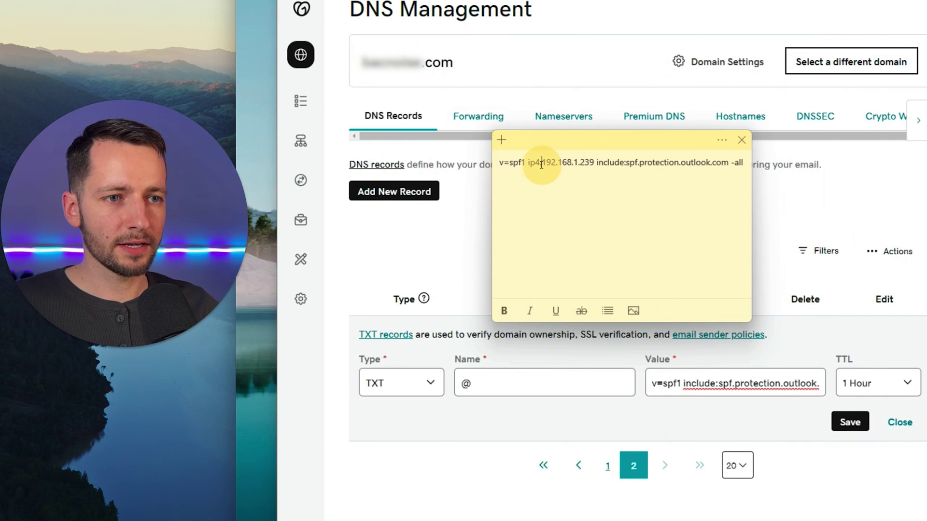
double_click(531, 164)
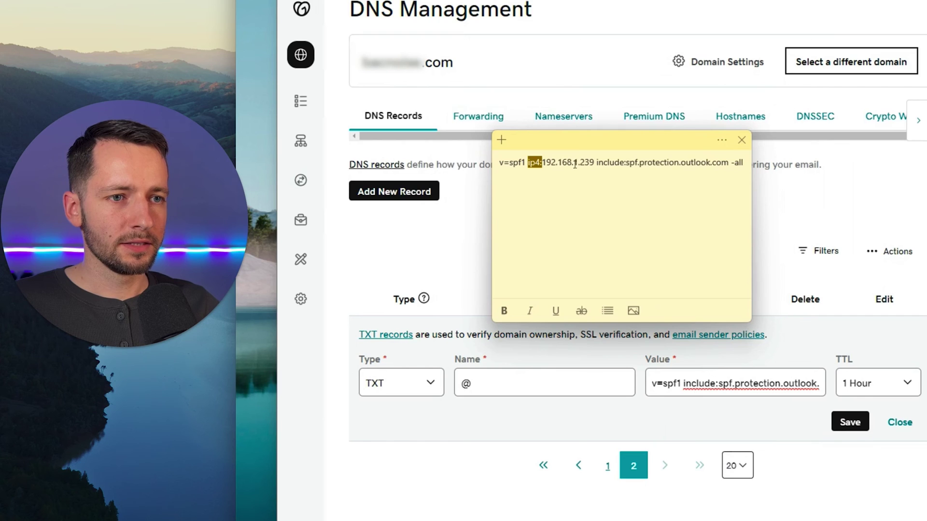
click(595, 164)
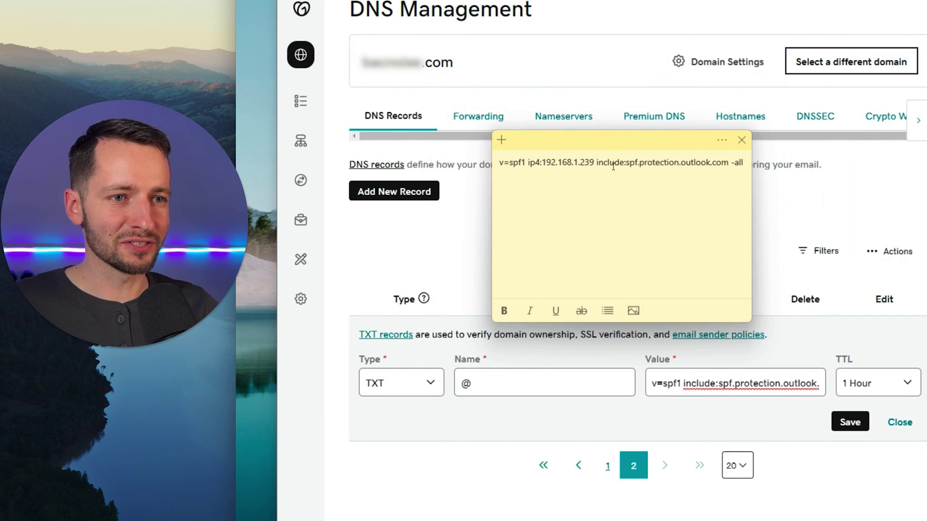
click(525, 164)
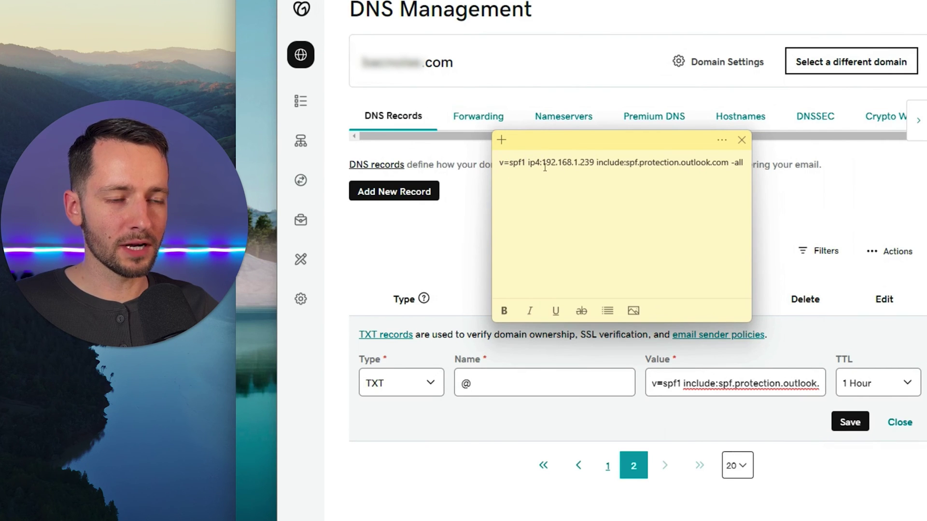
click(598, 163)
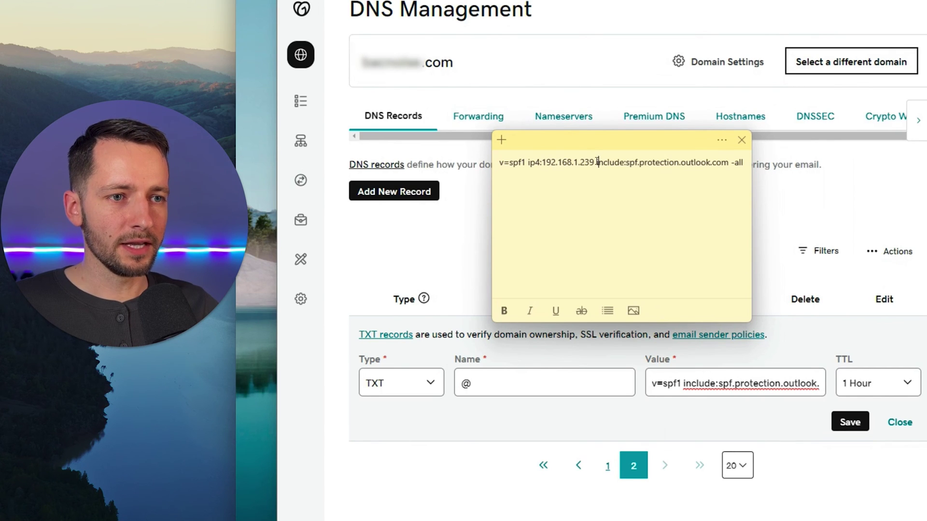
drag(597, 163, 595, 163)
click(530, 165)
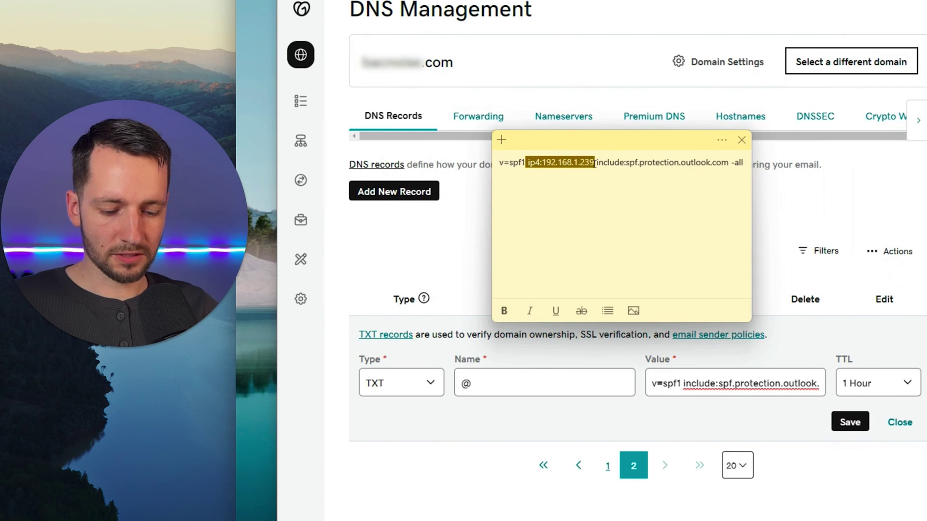
key(ctrl+c)
click(596, 163)
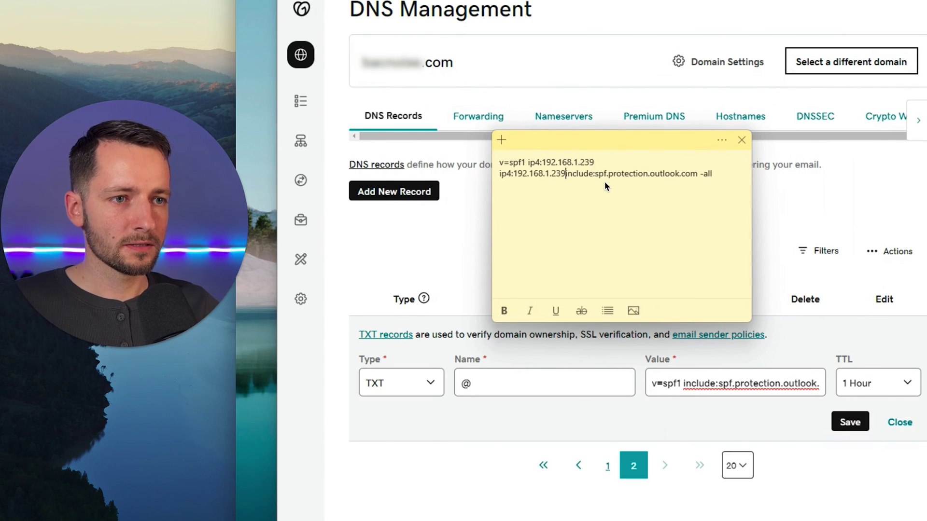
key(ctrl+v)
click(595, 163)
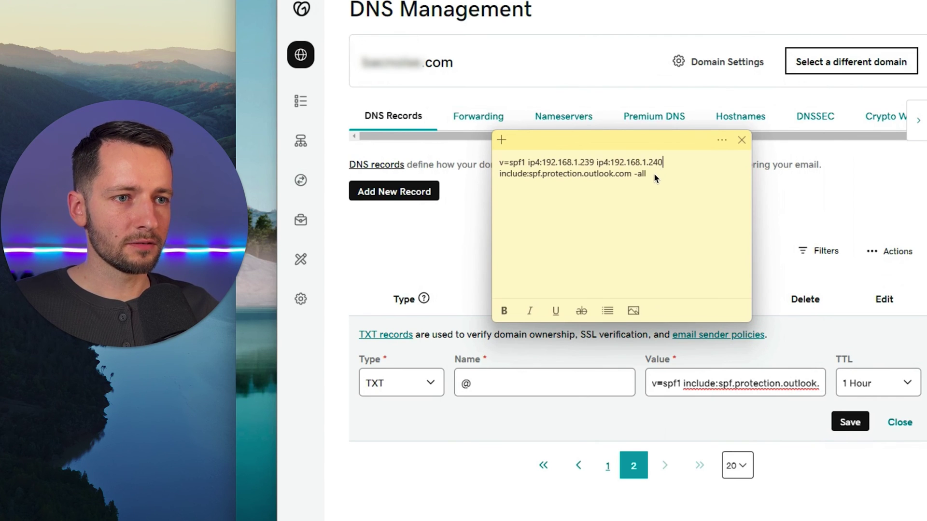
drag(655, 178, 490, 165)
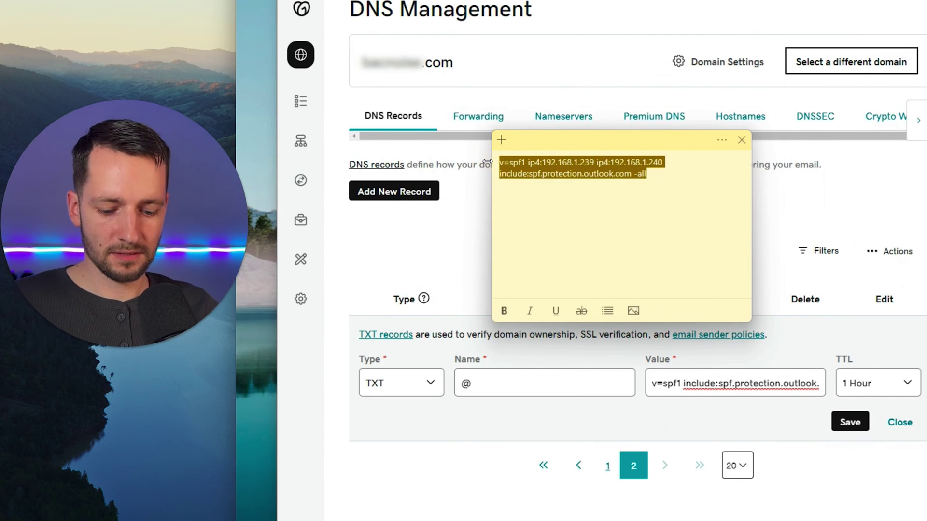
Step: Replace the TXT value with v=spf1 ip4:192.168.1.239 ip4:192.168.1.240 include:spf.protection.outlook.com -all and save
click(681, 387)
key(ctrl+a)
key(BackSpace)
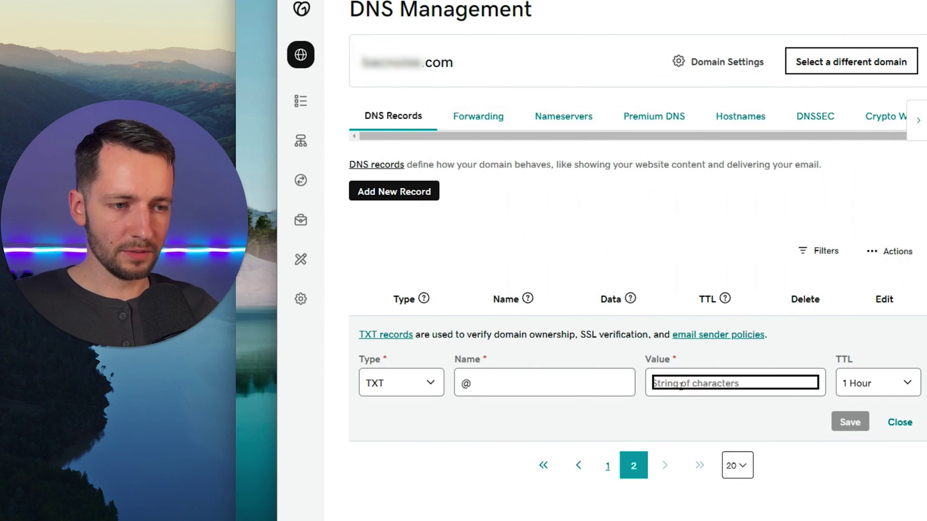
key(ctrl+v)
drag(700, 386, 867, 391)
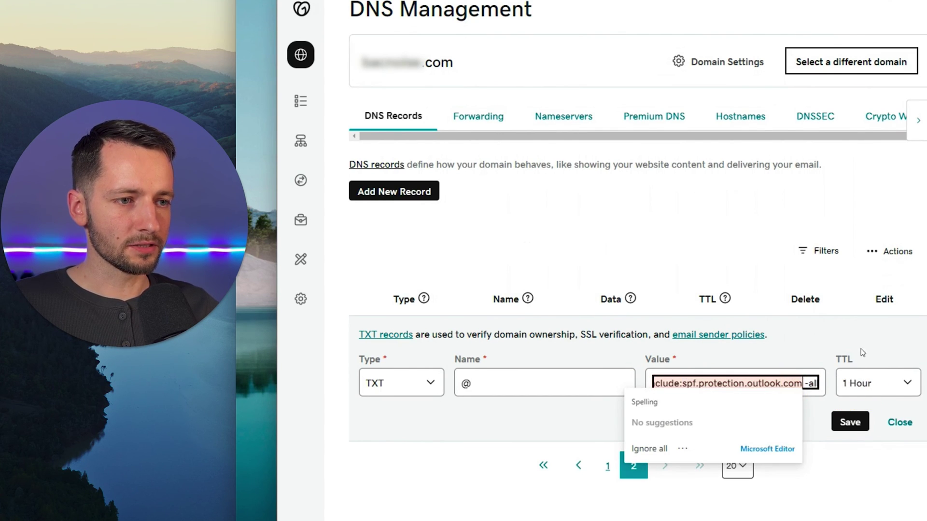
click(817, 344)
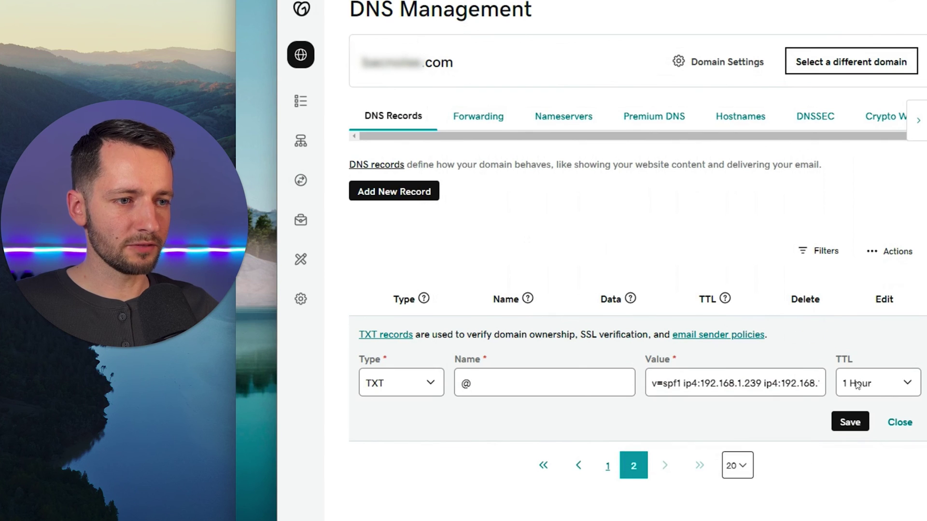
click(849, 425)
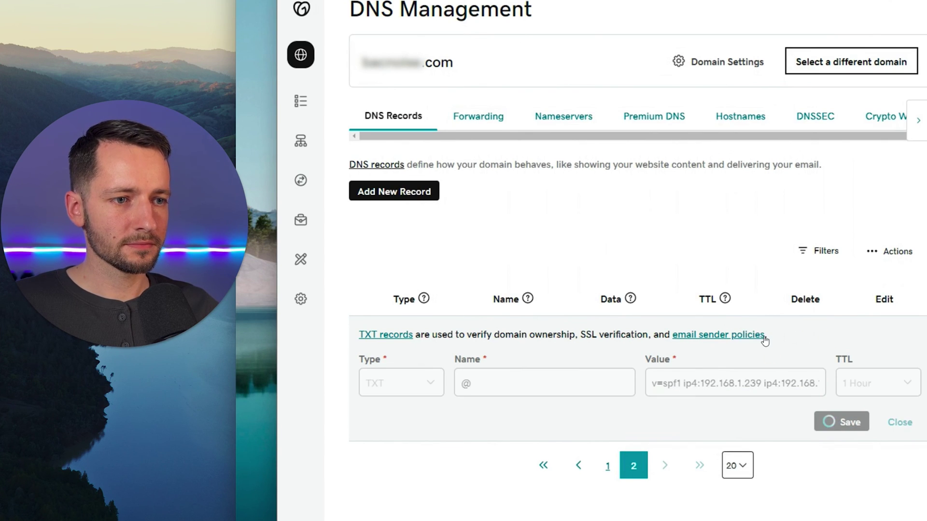